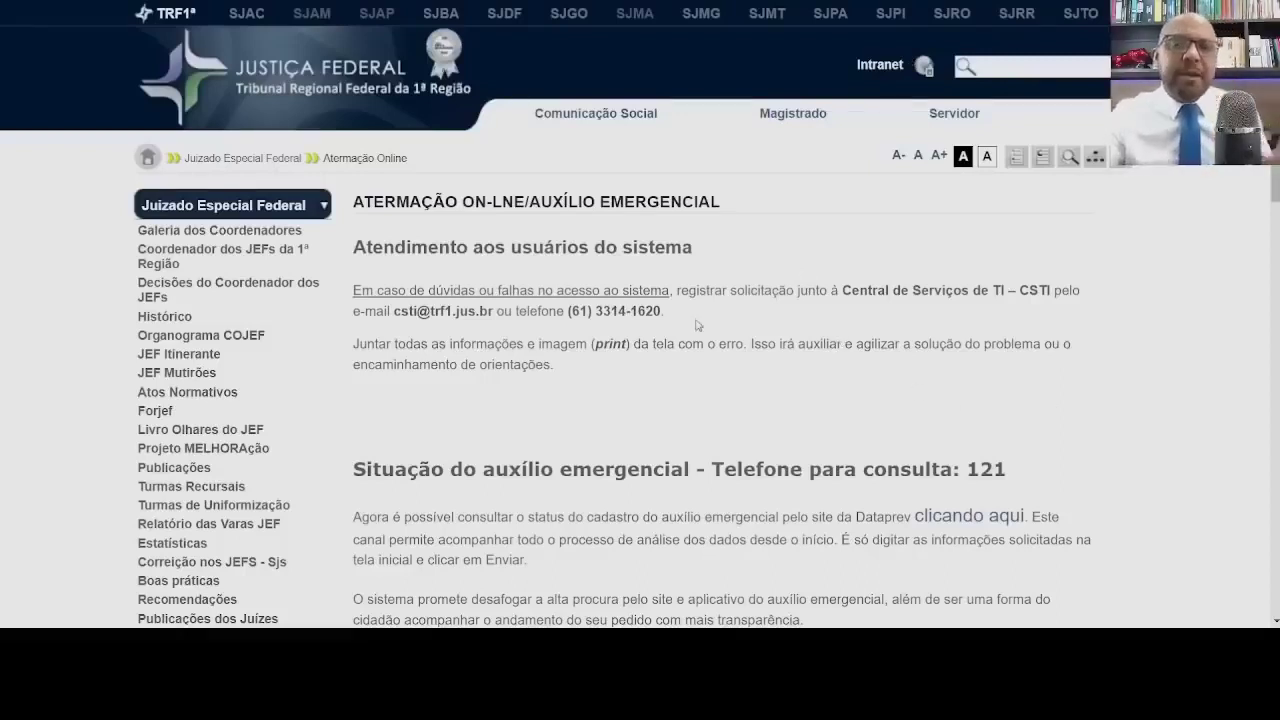
# Find section 3 on how to use the online atermação service and open its linked request form
pyautogui.moveTo(355, 204); pyautogui.dragTo(858, 207)
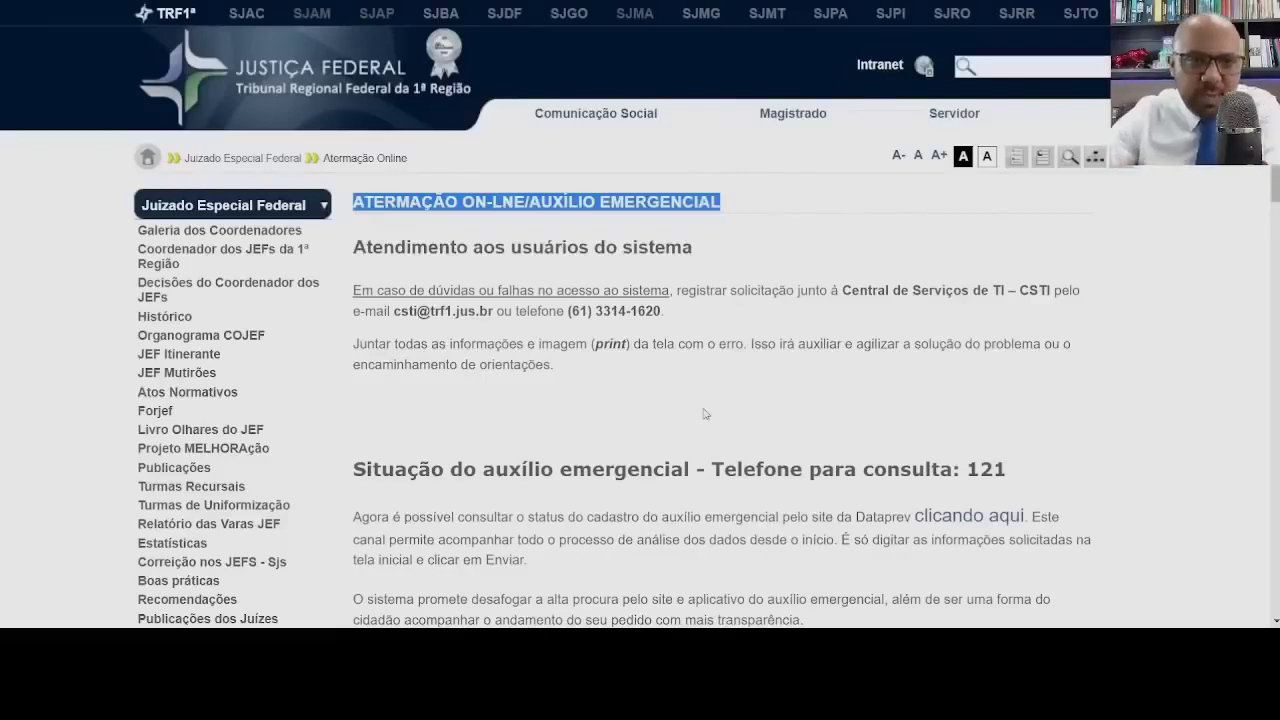
pyautogui.scroll(-8, 706, 412)
pyautogui.scroll(-3, 730, 410)
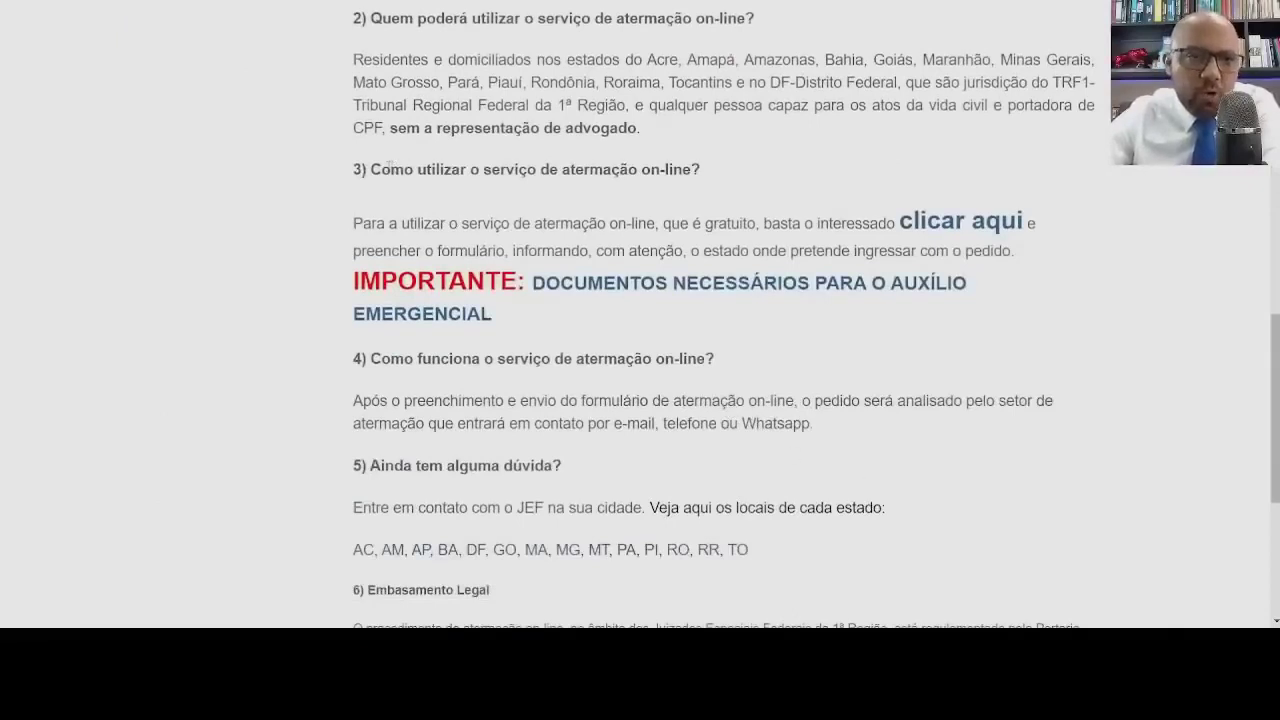
pyautogui.moveTo(366, 172); pyautogui.dragTo(985, 213)
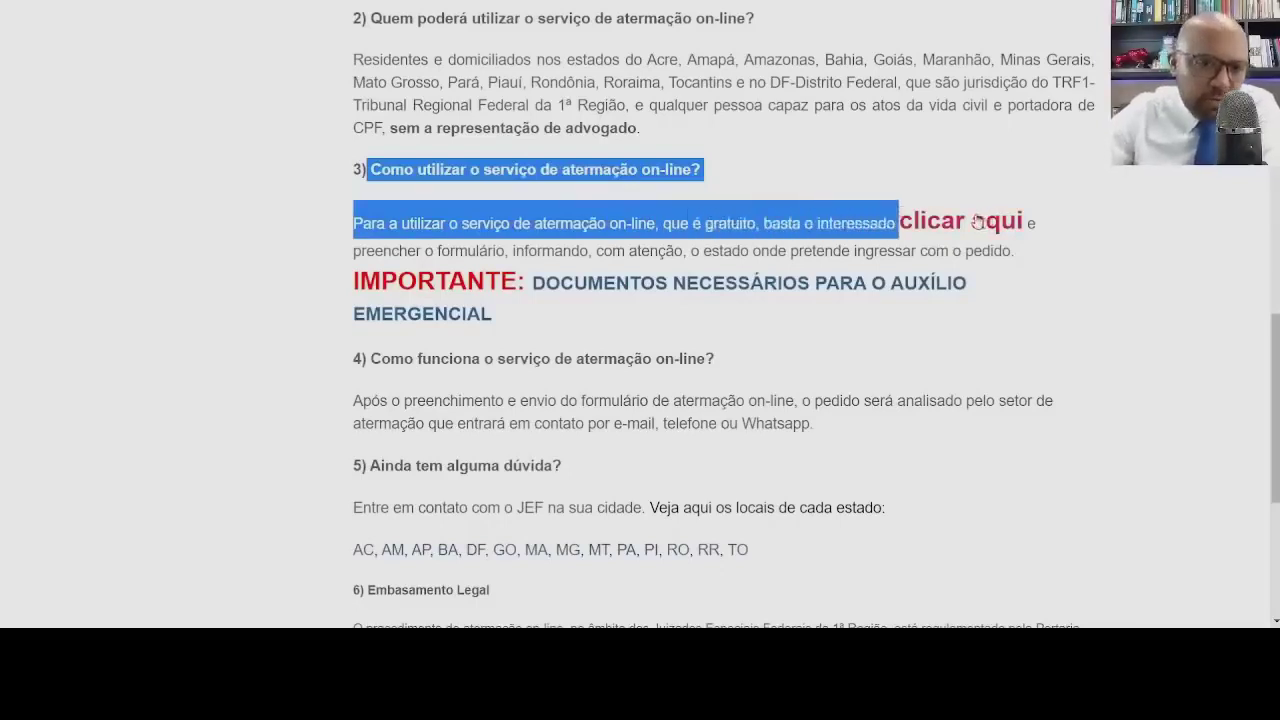
pyautogui.click(977, 220)
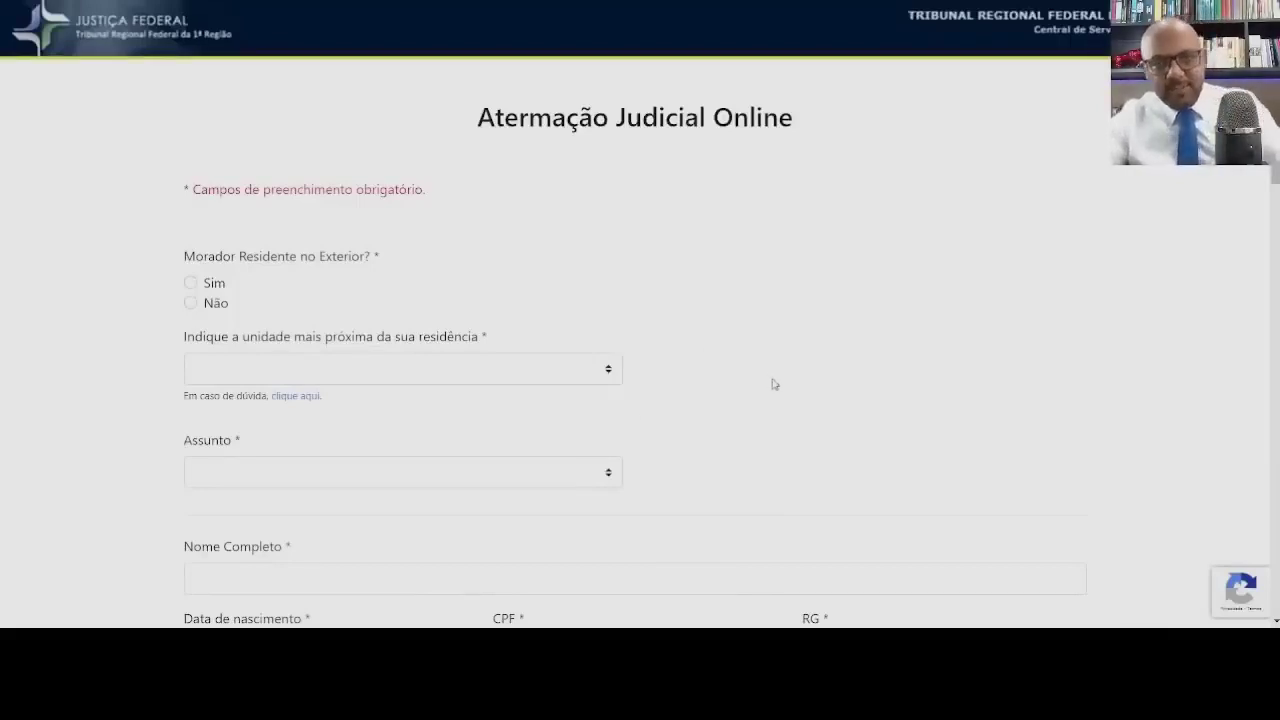
# Enlarge the form, check the choices for the nearest unit, and set Assunto to Outros
pyautogui.hotkey('ctrl', '+')
pyautogui.scroll(-2, 772, 385)
pyautogui.scroll(1, 771, 383)
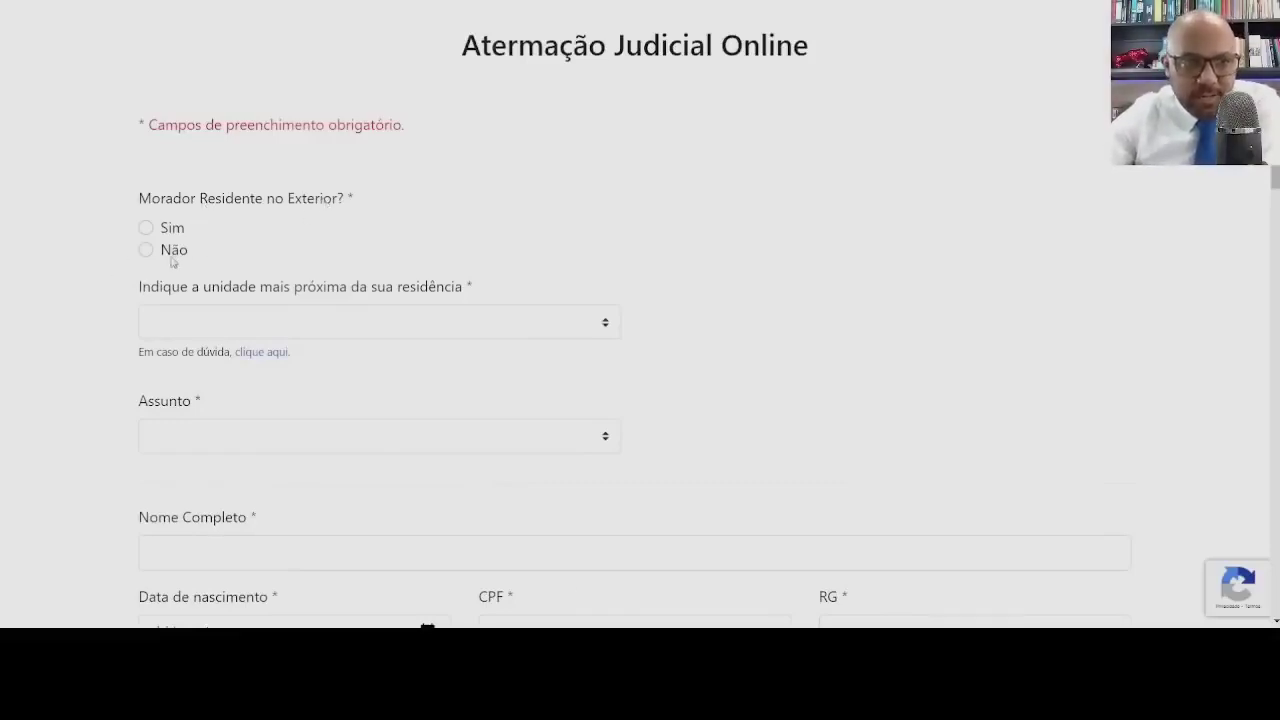
pyautogui.click(278, 325)
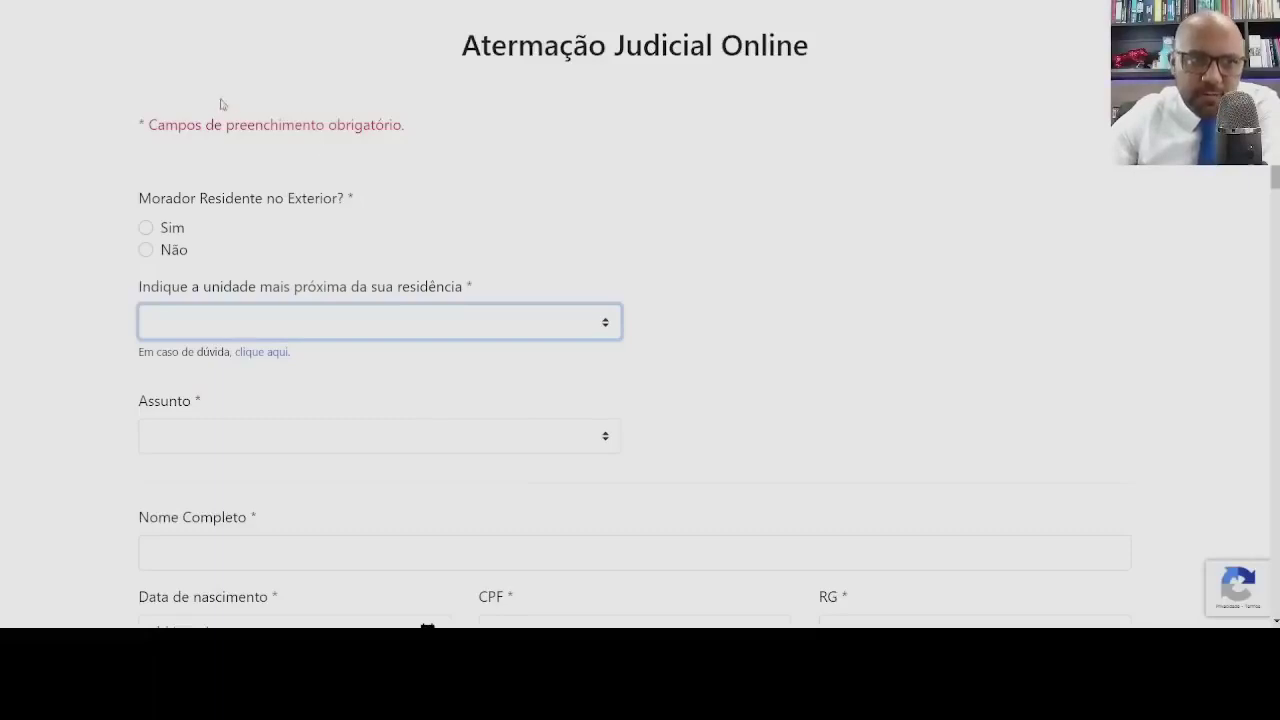
pyautogui.click(826, 258)
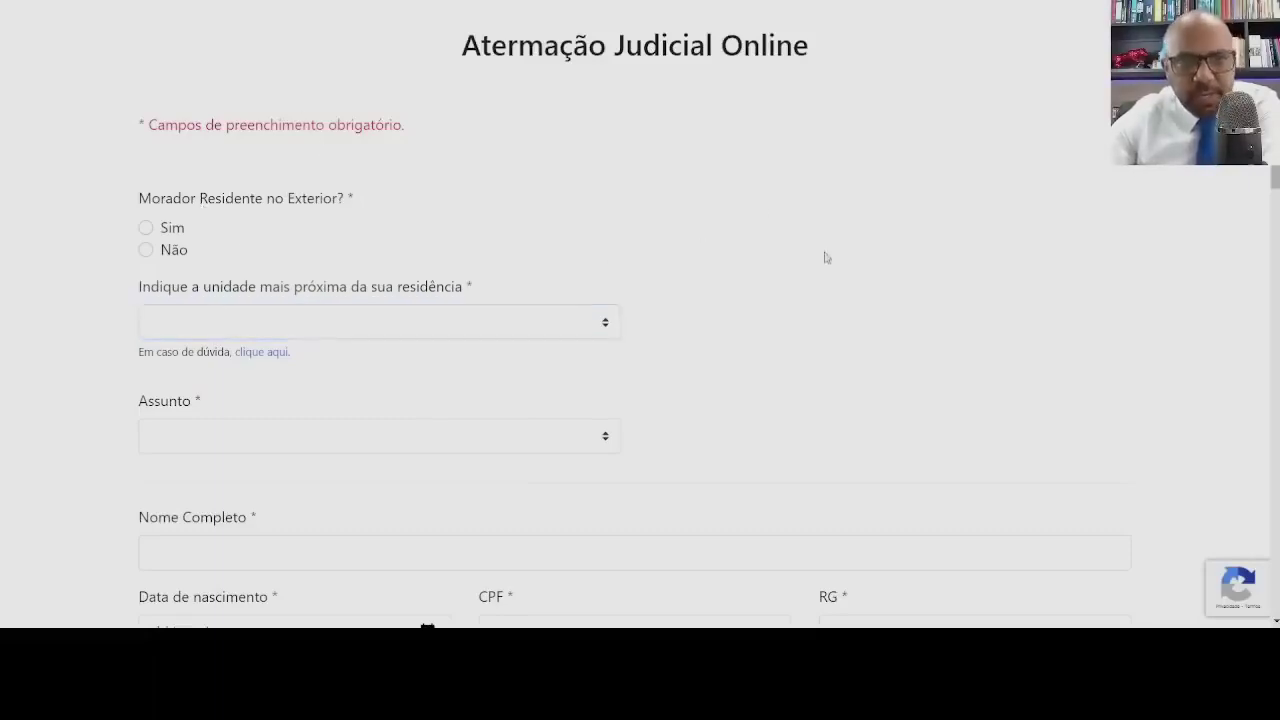
pyautogui.scroll(-3, 630, 225)
pyautogui.click(523, 192)
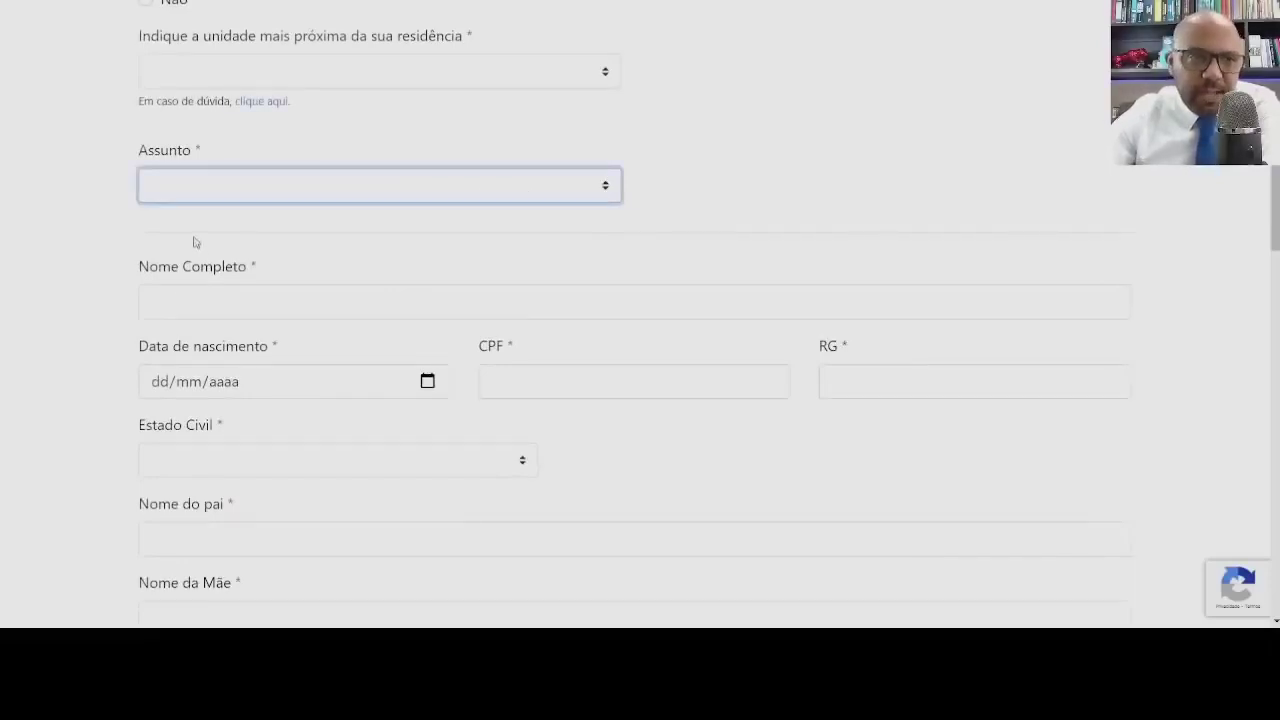
pyautogui.press('o')
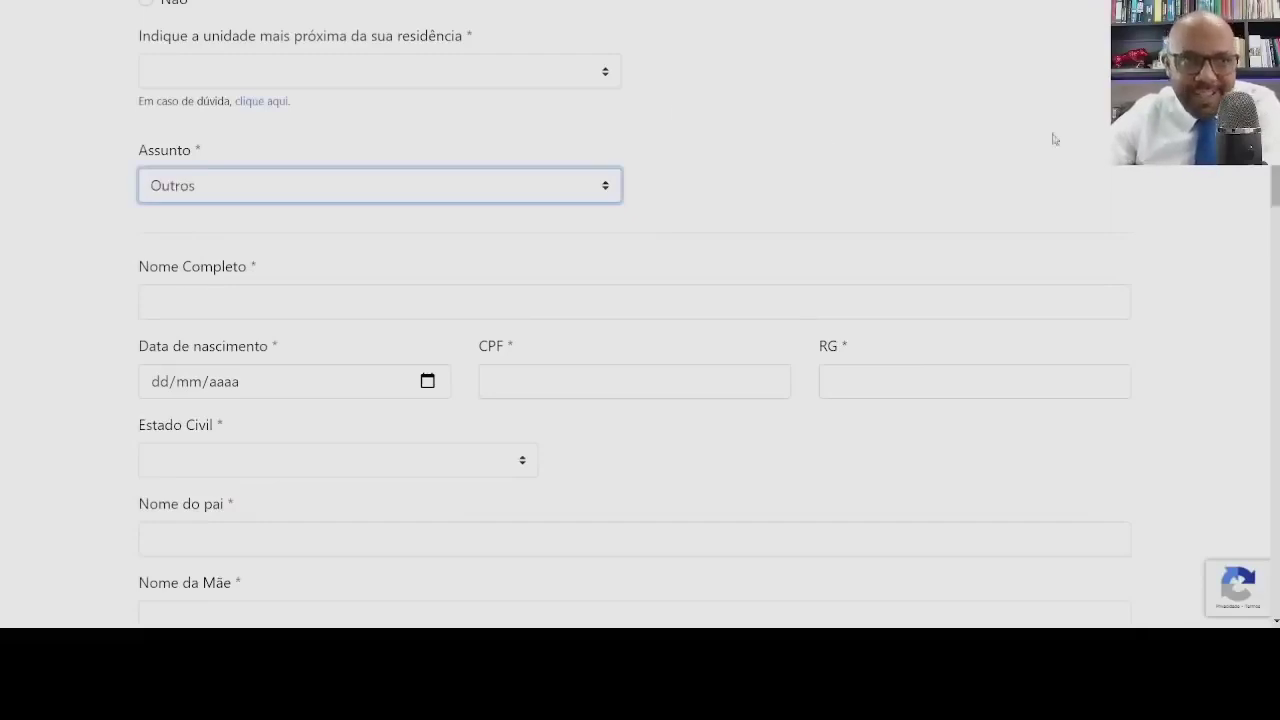
# Review the personal and contact fields from Nome Completo to E-mail, including the marital status choices and the mandatory markers
pyautogui.scroll(-1, 648, 226)
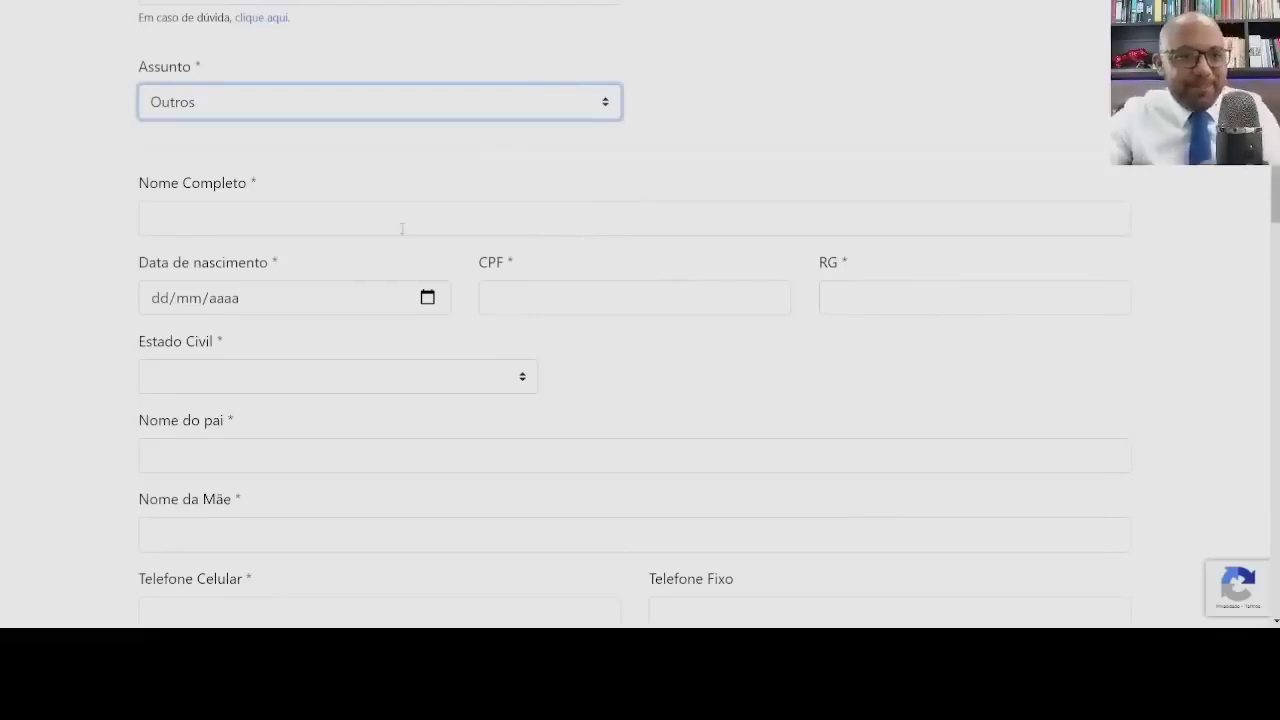
pyautogui.scroll(-1, 391, 290)
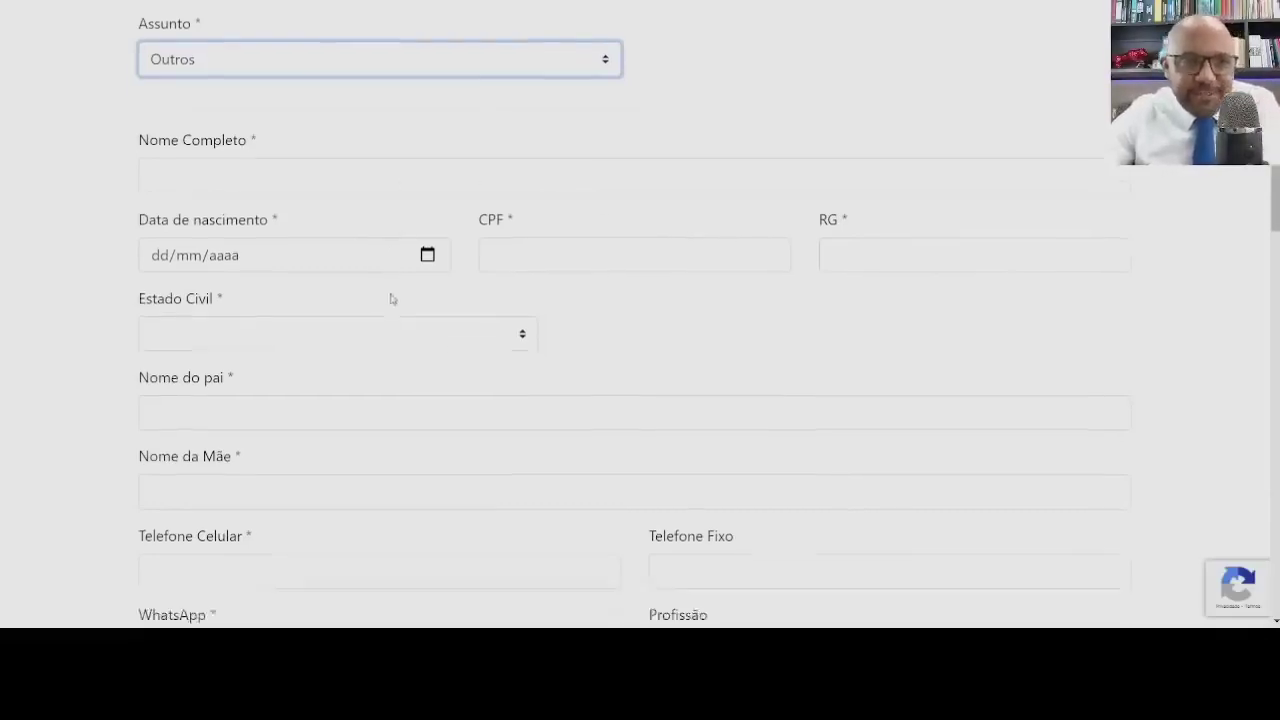
pyautogui.click(423, 295)
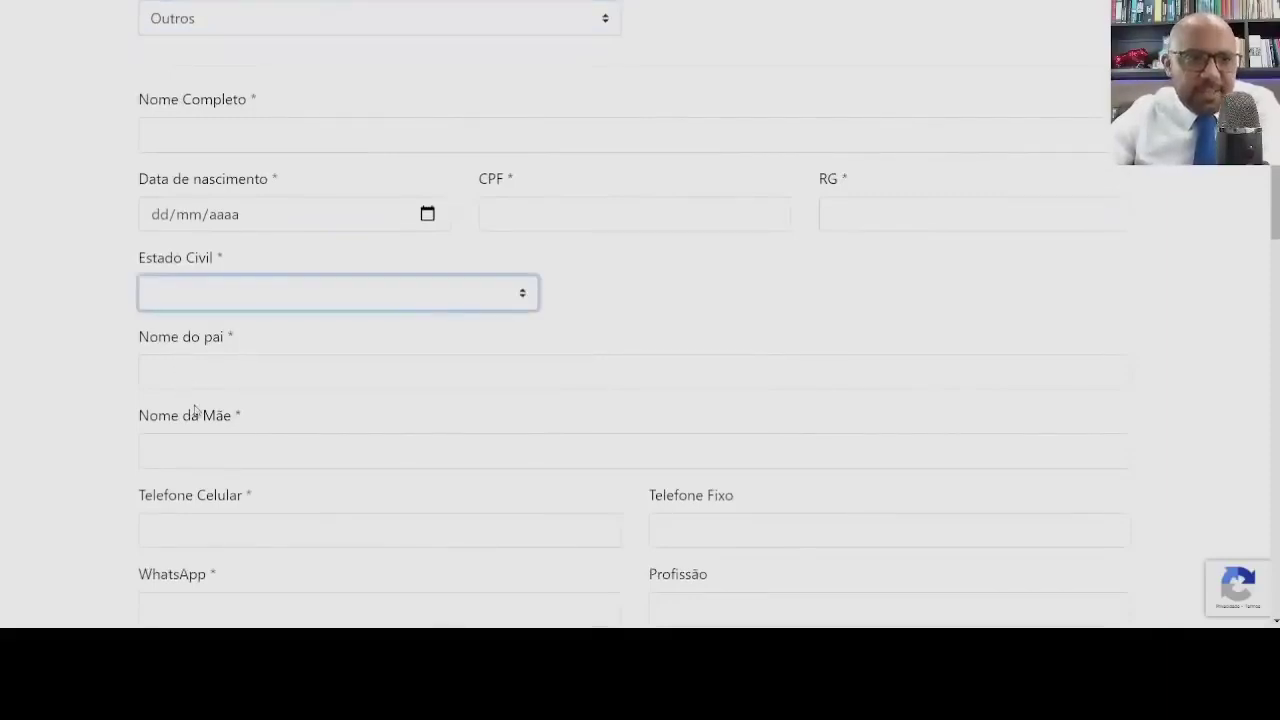
pyautogui.click(647, 310)
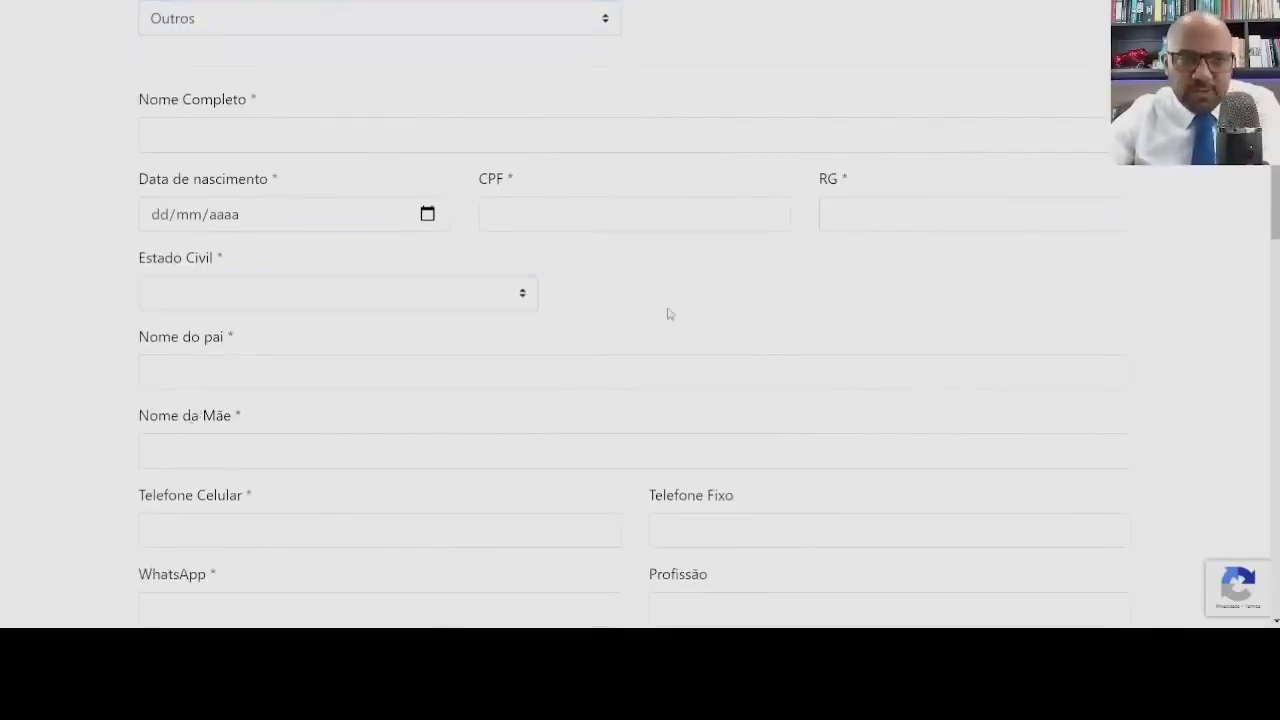
pyautogui.scroll(-2, 621, 308)
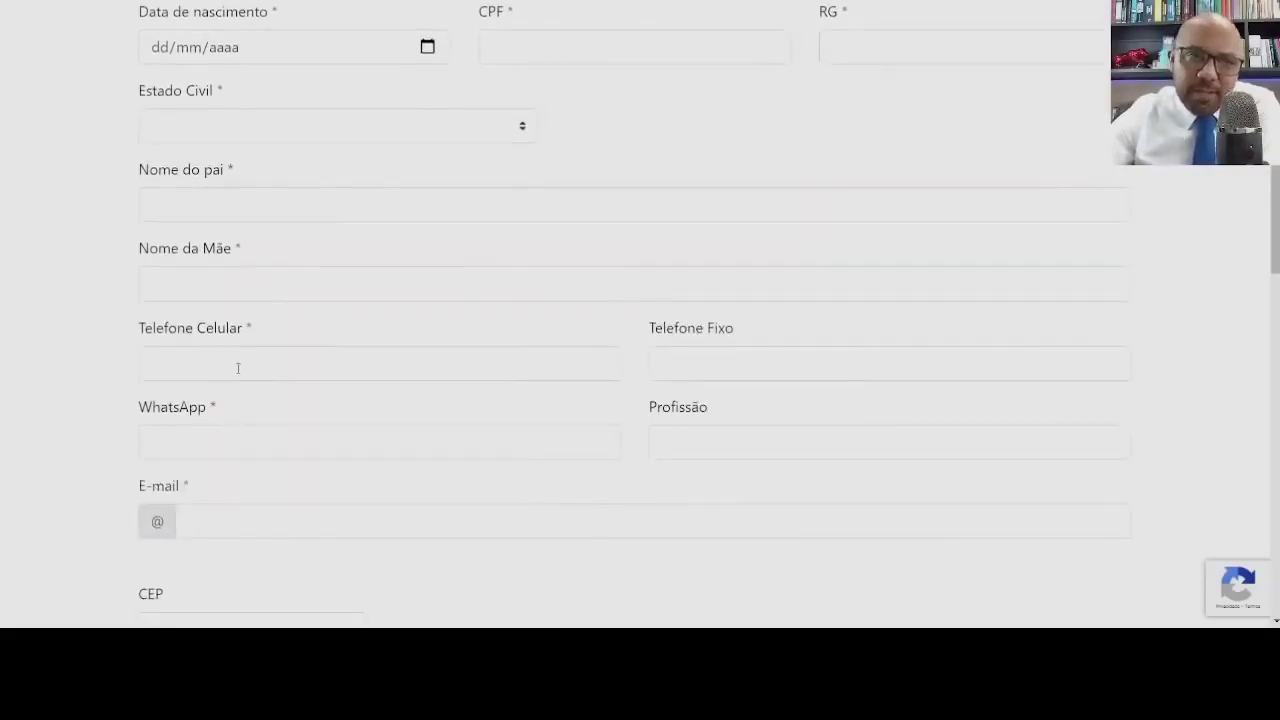
pyautogui.scroll(-1, 730, 349)
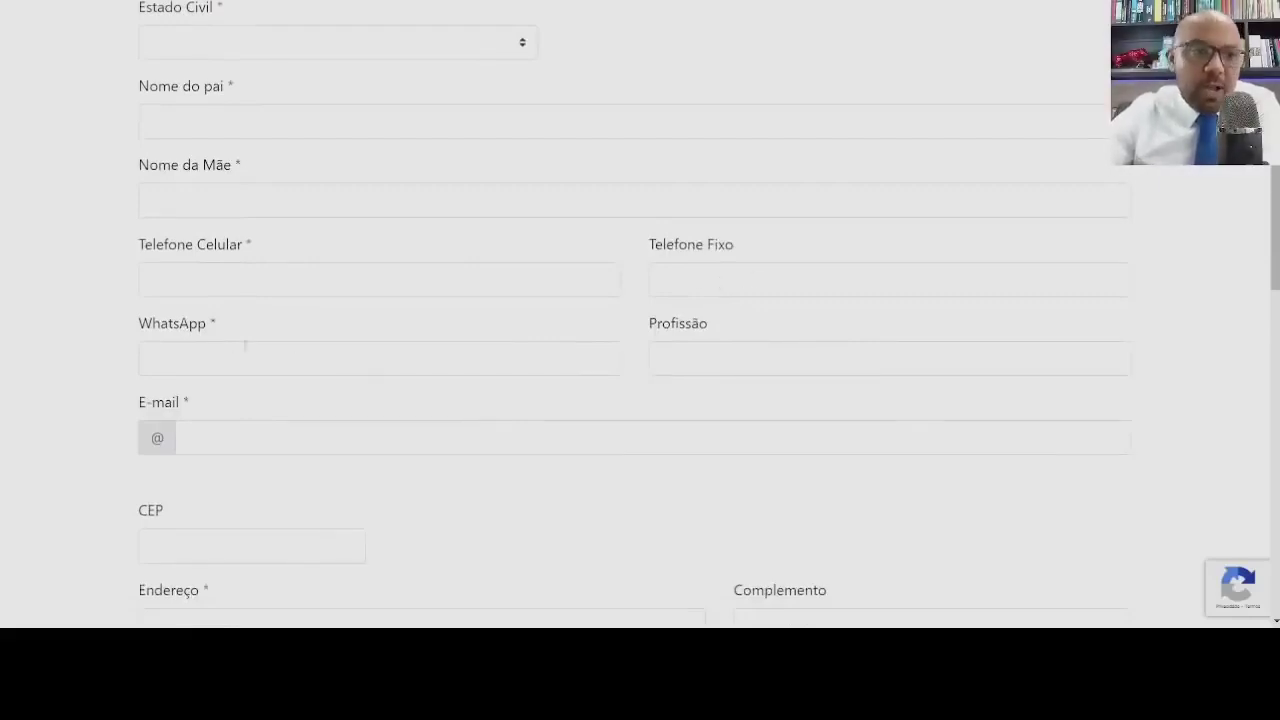
pyautogui.doubleClick(248, 245)
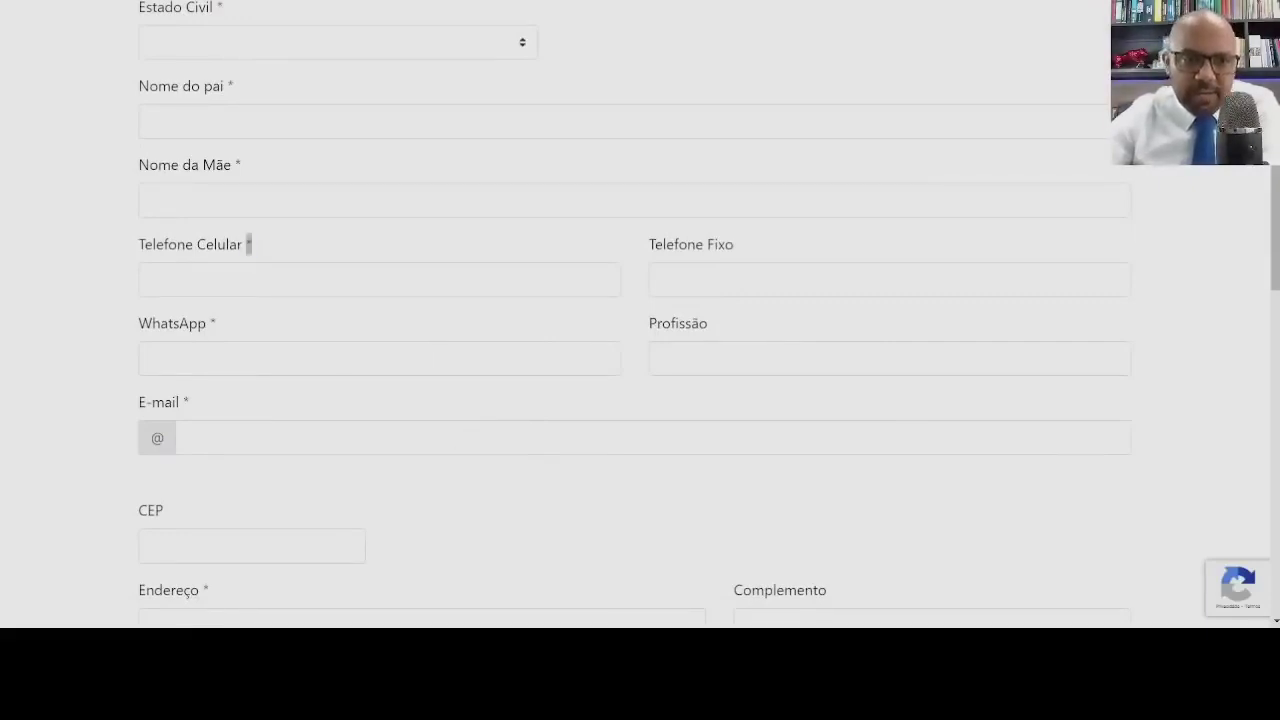
pyautogui.hotkey('alt', 'Tab')
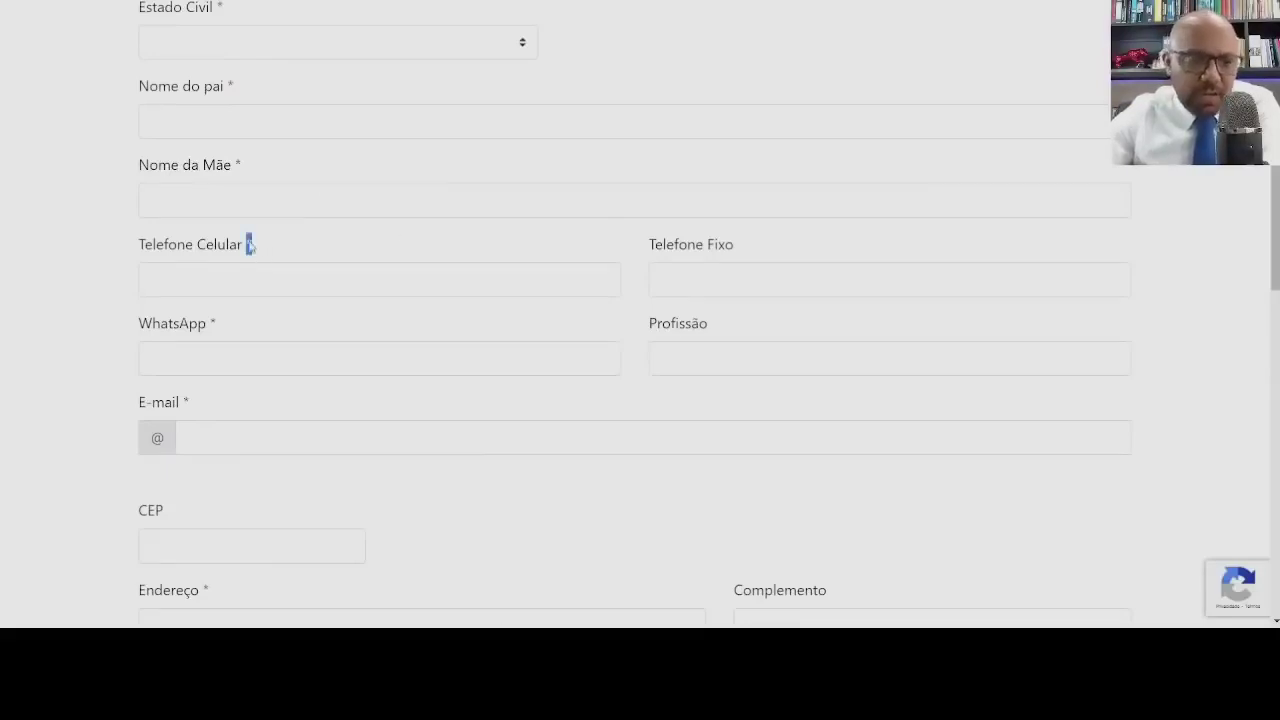
pyautogui.scroll(-1, 490, 272)
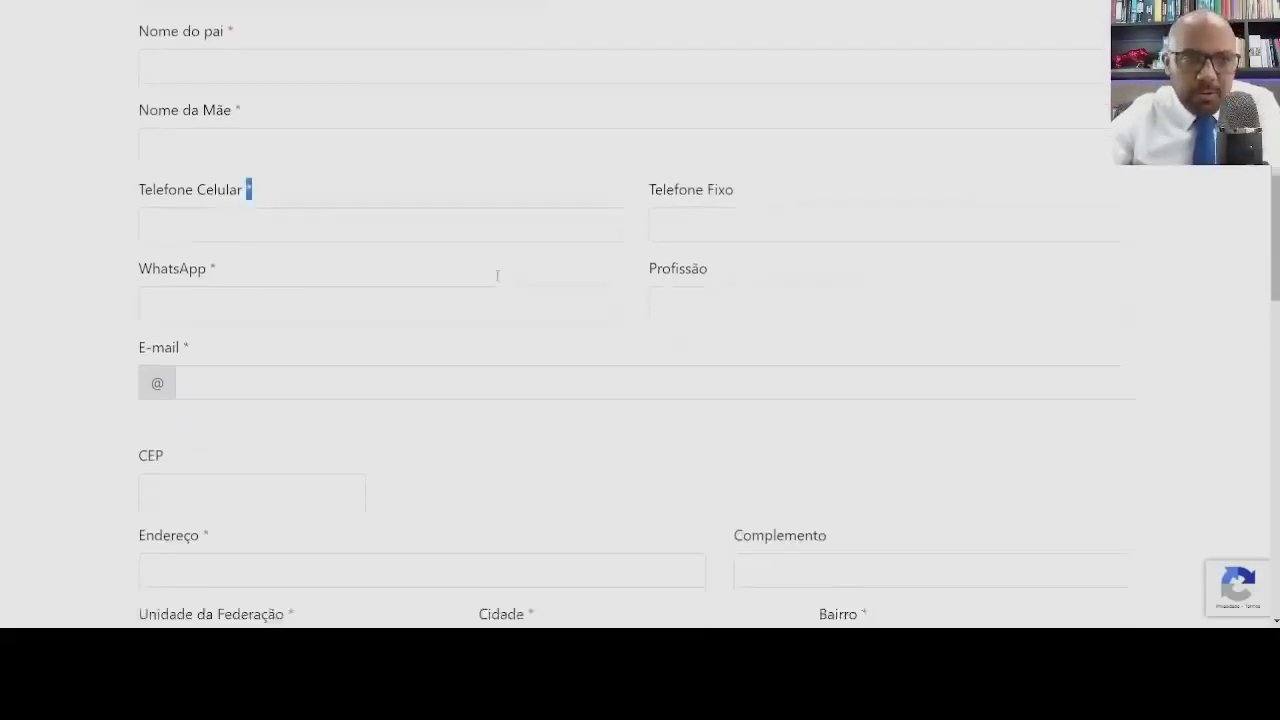
pyautogui.doubleClick(212, 240)
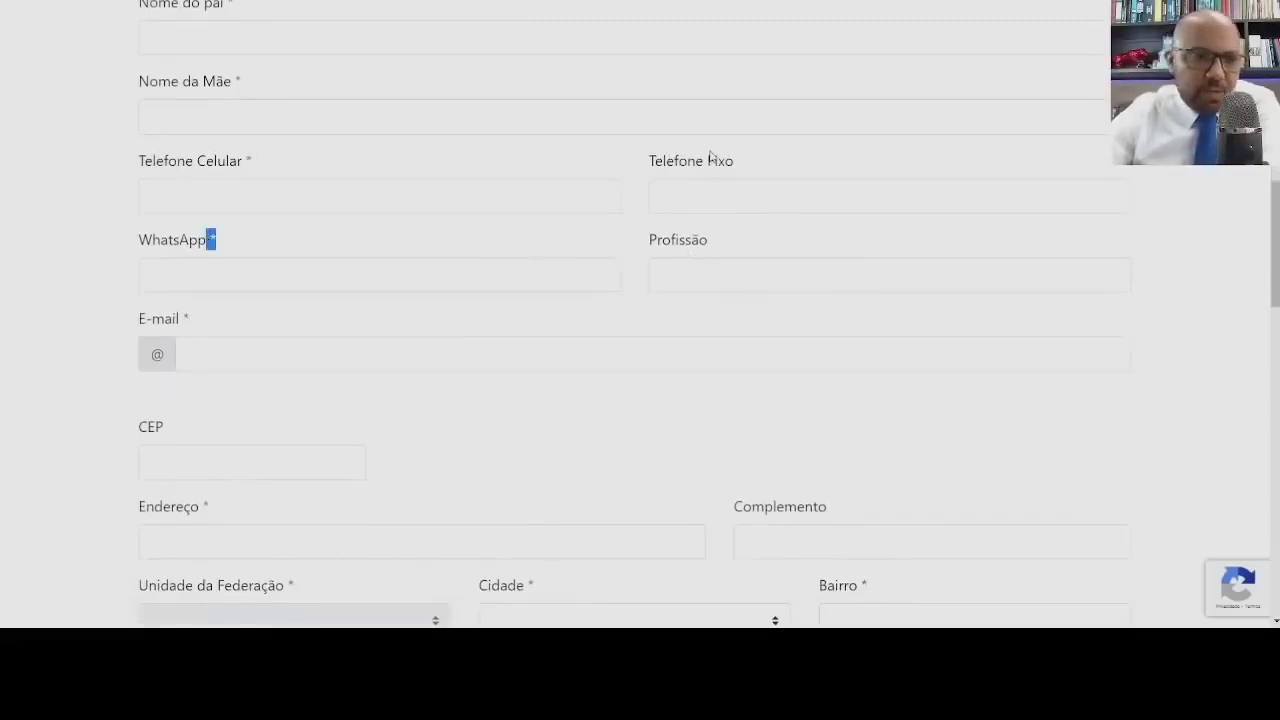
pyautogui.doubleClick(201, 324)
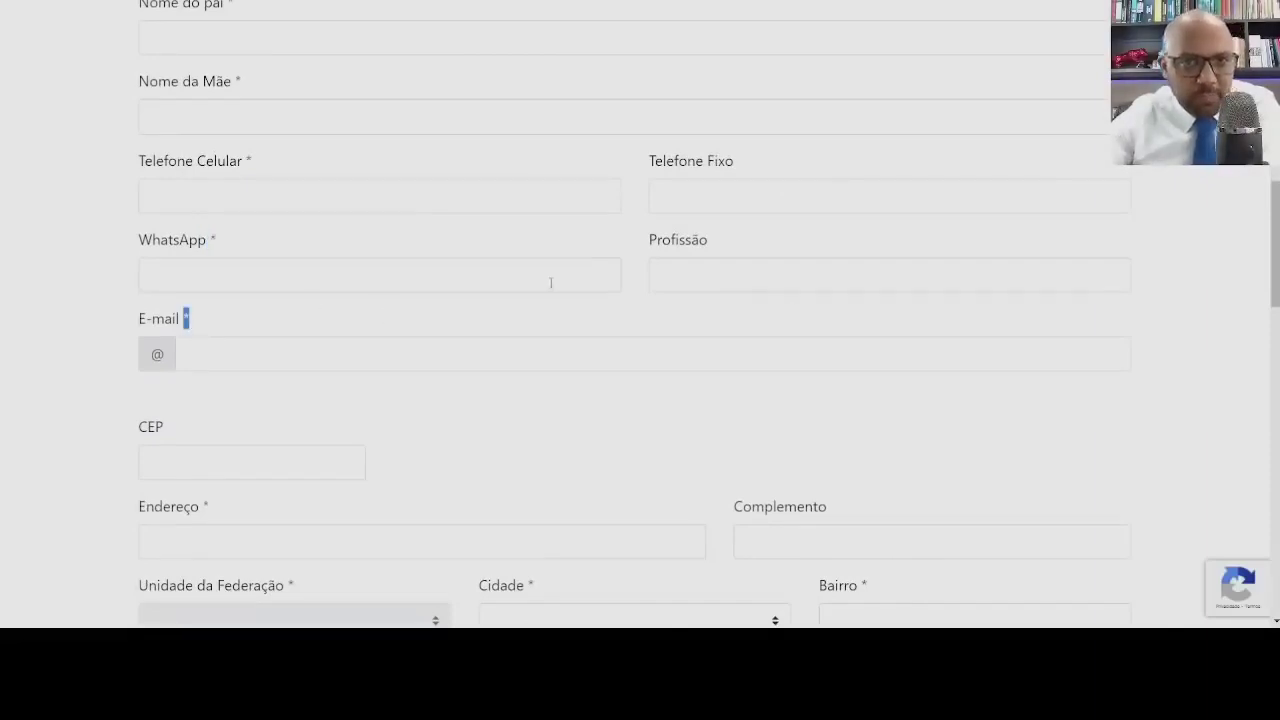
# Review the address fields from CEP to Bairro and check which ones are marked as mandatory
pyautogui.scroll(-2, 340, 306)
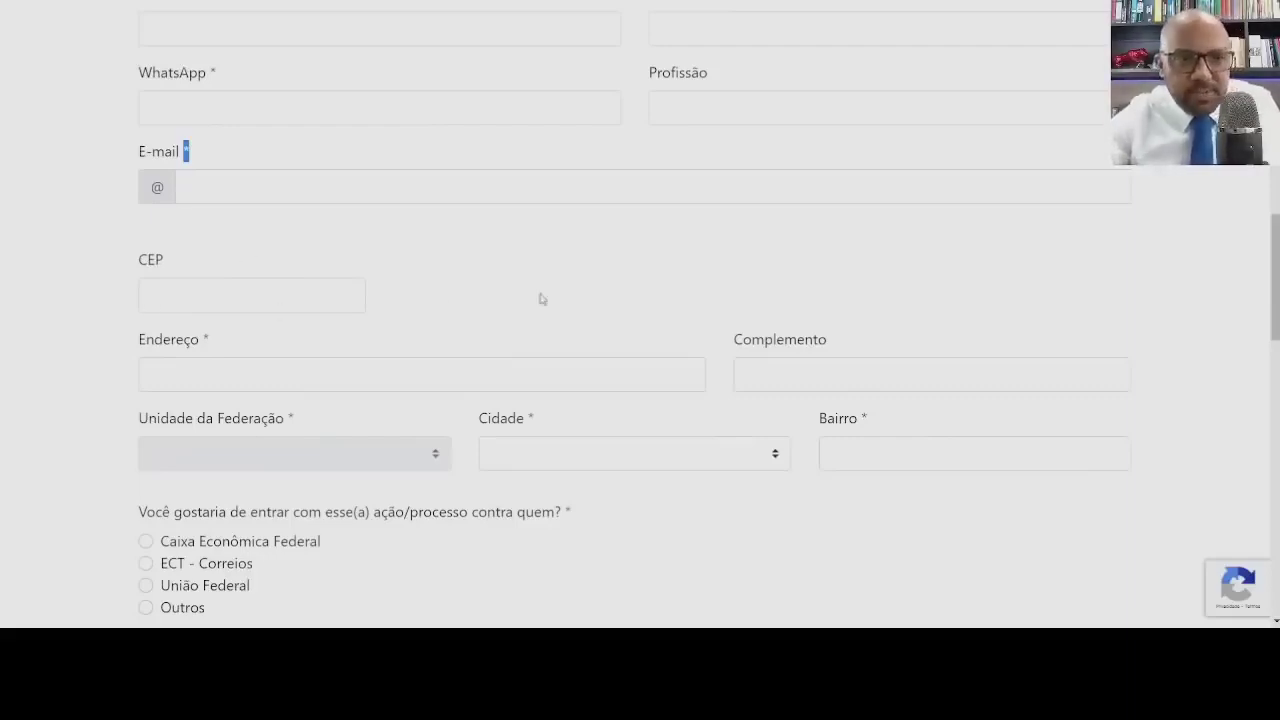
pyautogui.scroll(-1, 545, 294)
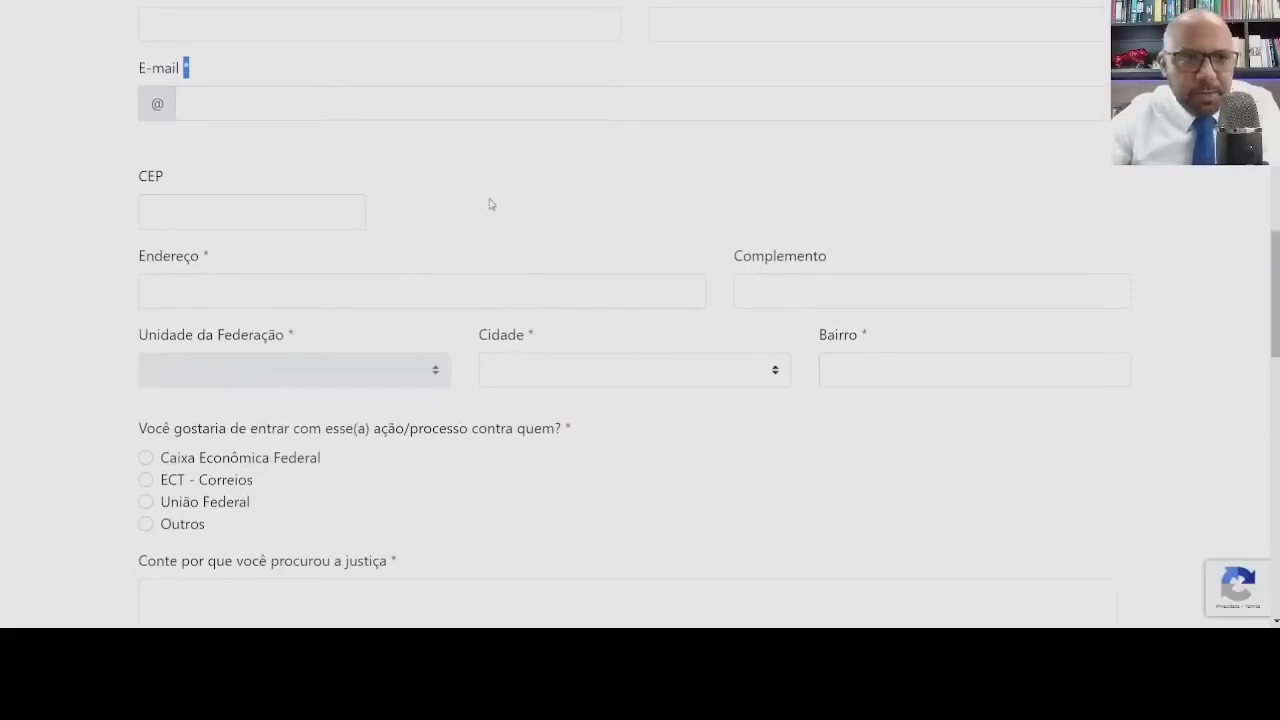
pyautogui.scroll(-1, 490, 203)
pyautogui.doubleClick(203, 174)
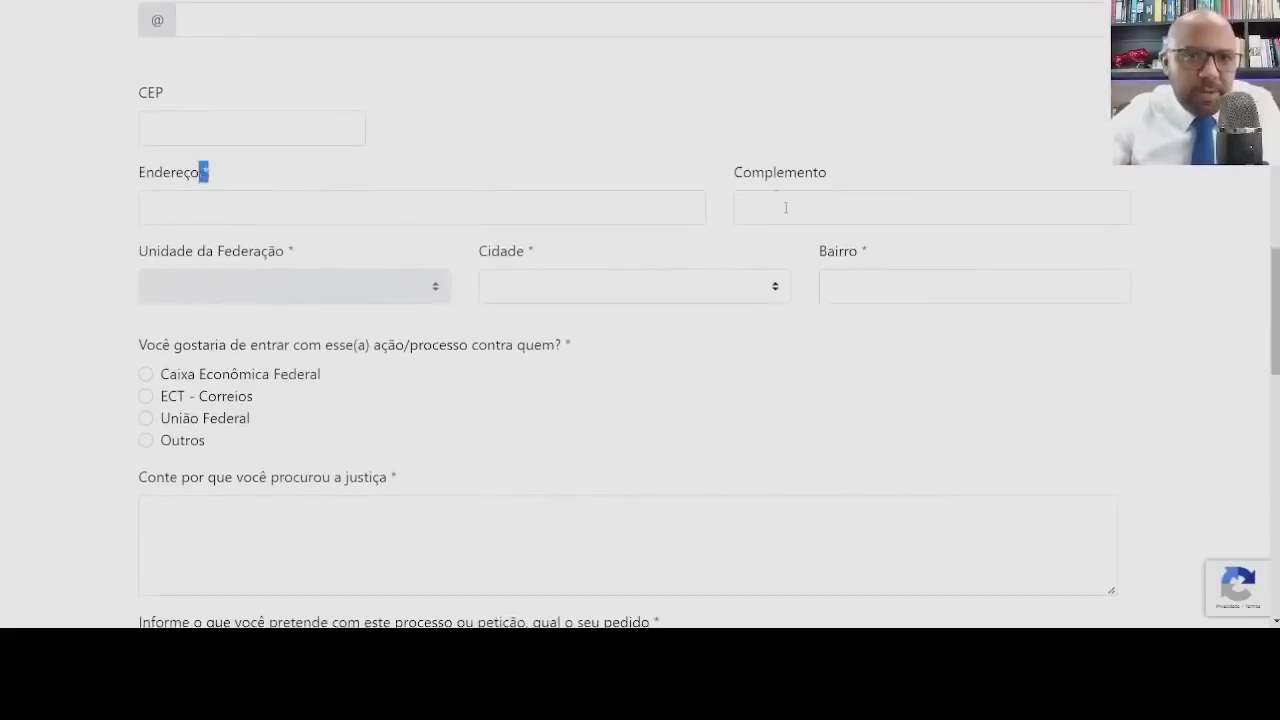
pyautogui.doubleClick(291, 251)
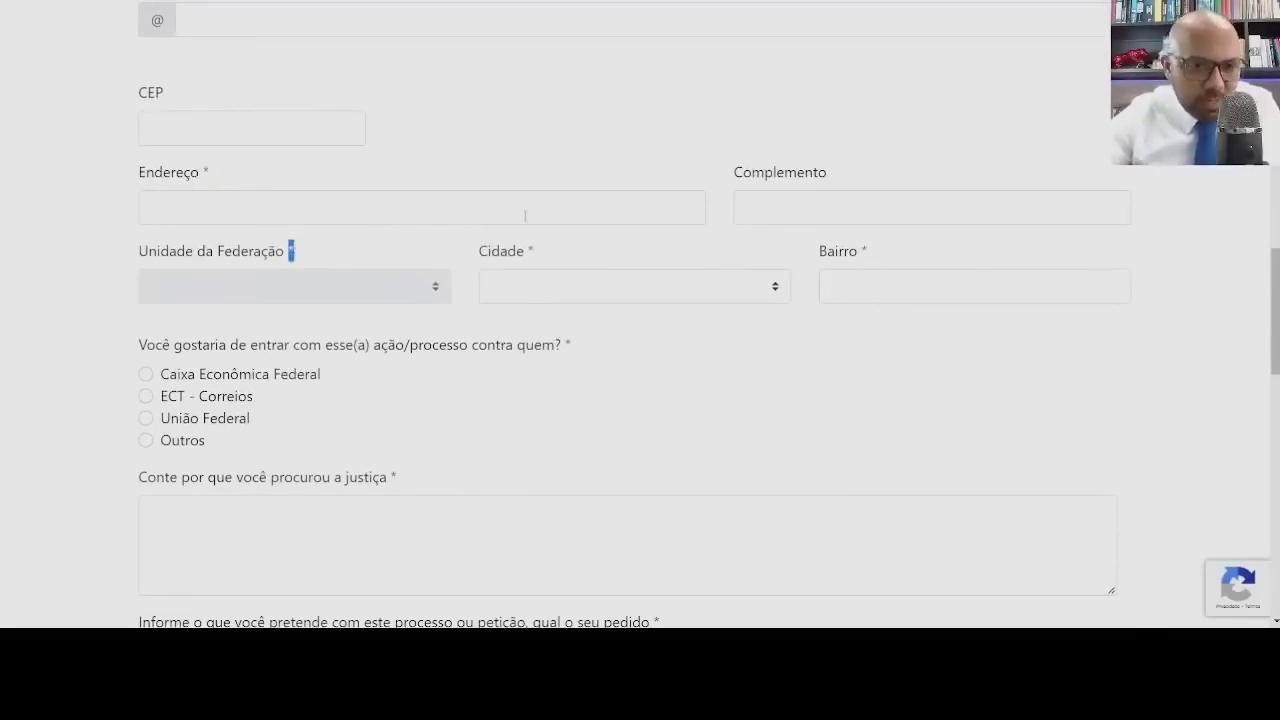
pyautogui.doubleClick(531, 251)
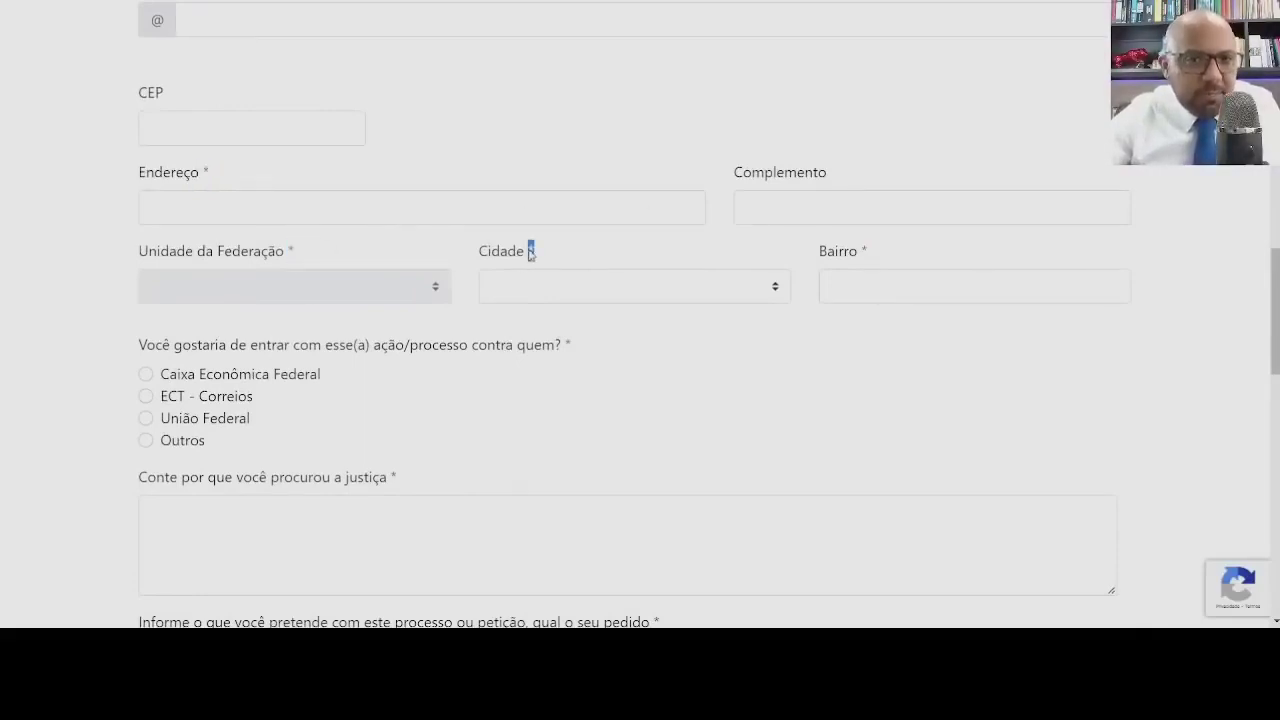
pyautogui.doubleClick(872, 255)
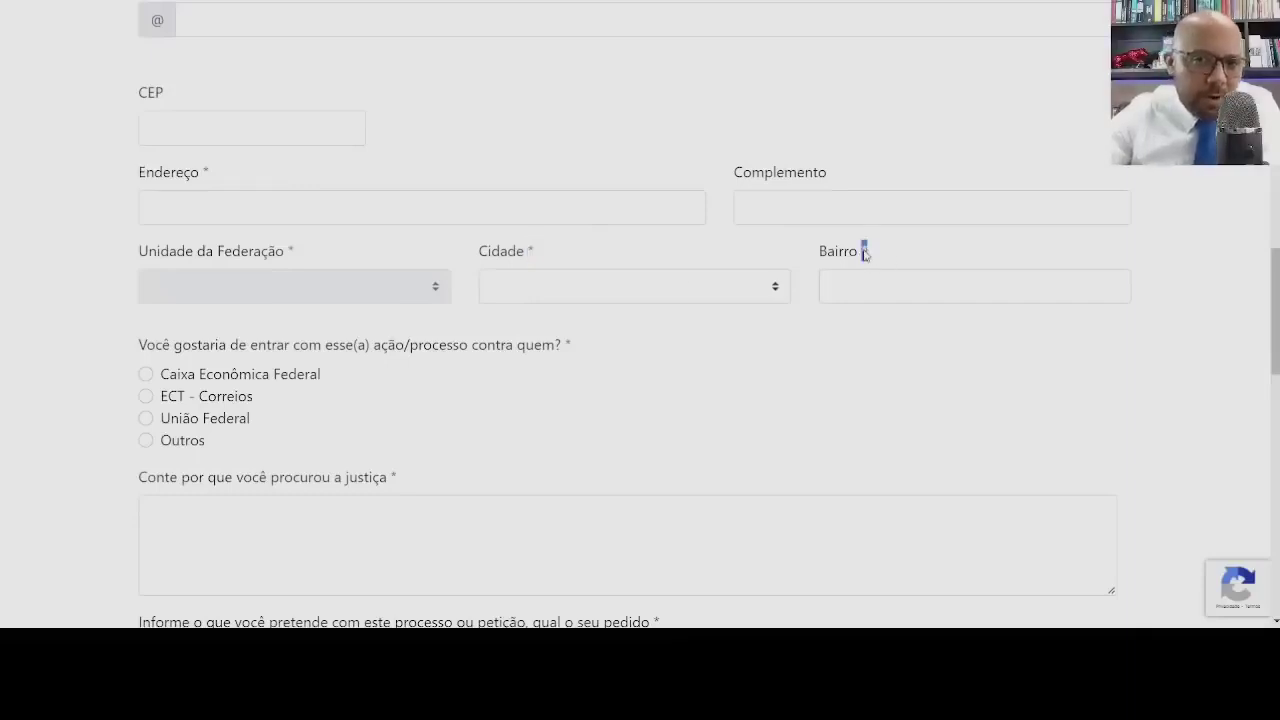
# Choose União Federal as the party the lawsuit is filed against
pyautogui.scroll(-2, 486, 412)
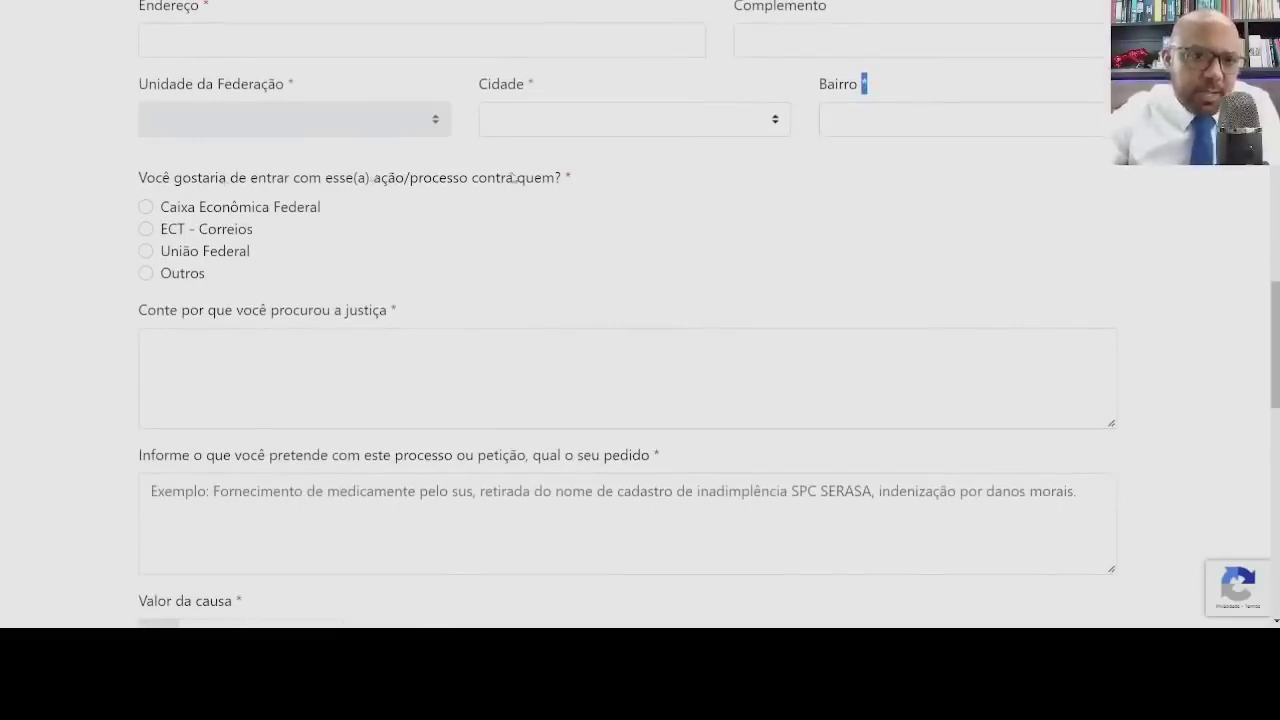
pyautogui.moveTo(568, 180); pyautogui.dragTo(564, 180)
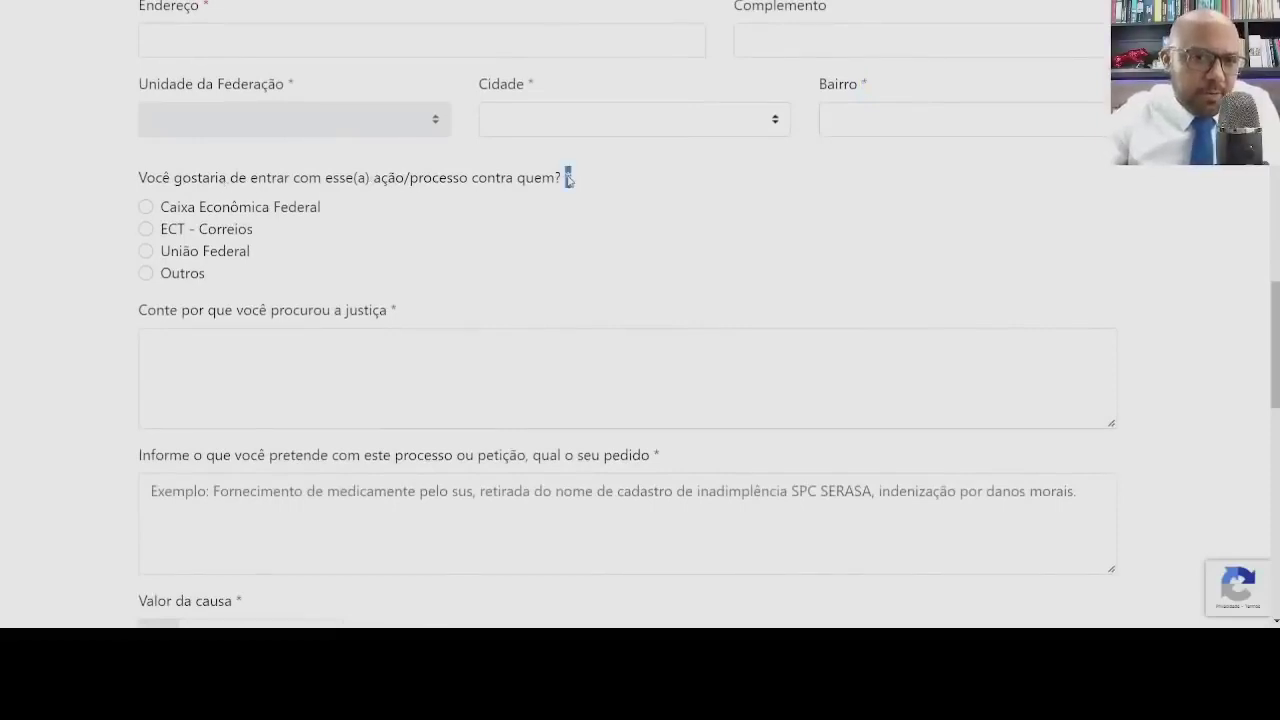
pyautogui.click(150, 255)
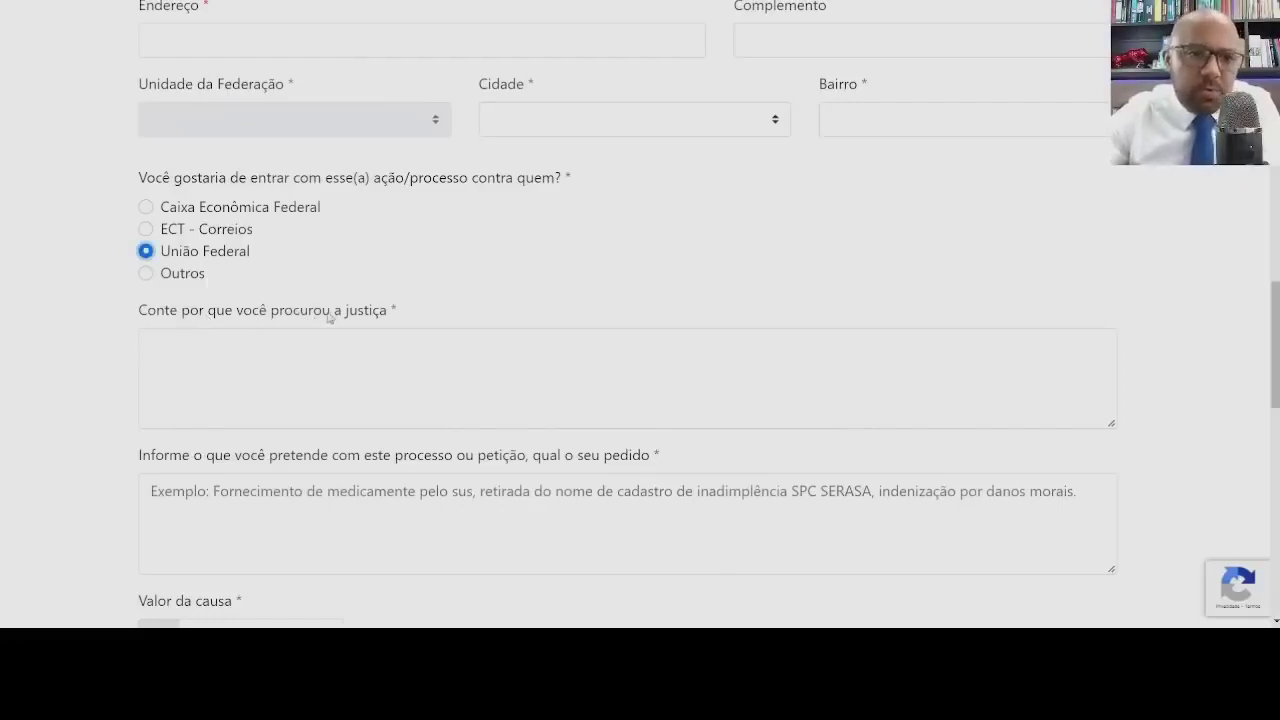
# Enter "Porque eu não recebi o meu abono salarial e é meu direito!" as the reason for seeking justice
pyautogui.click(229, 339)
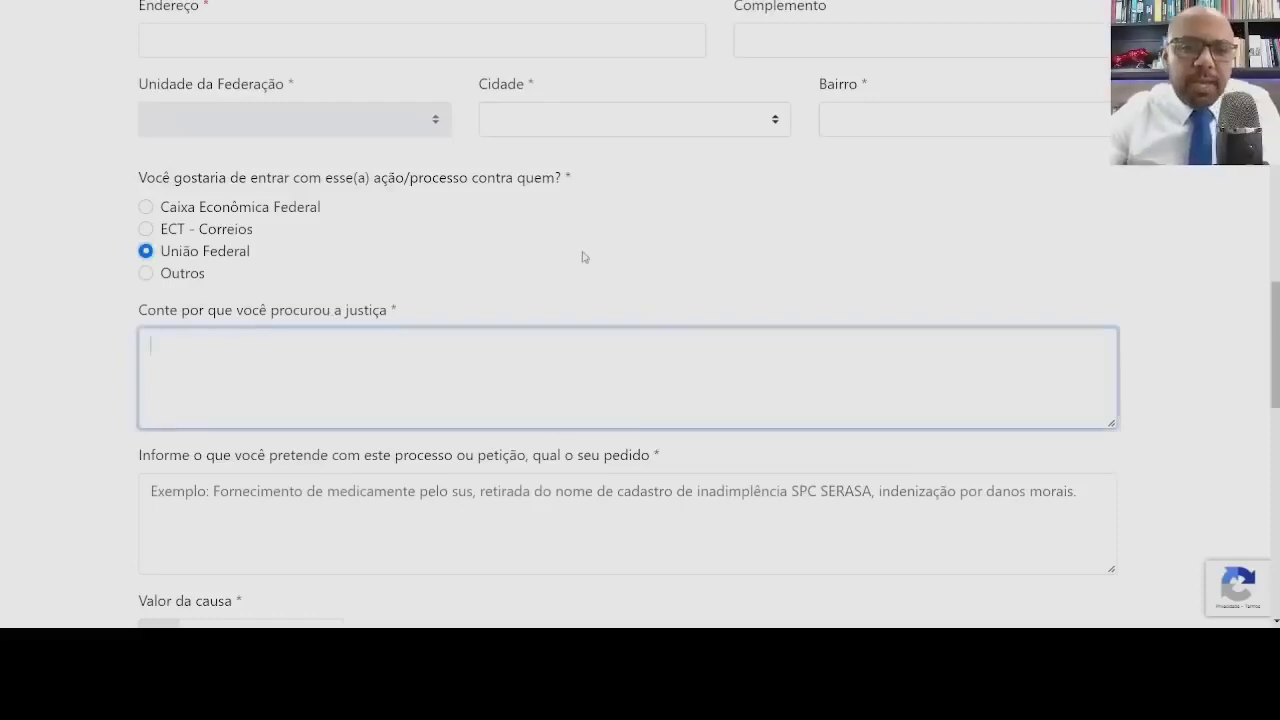
pyautogui.write('P')
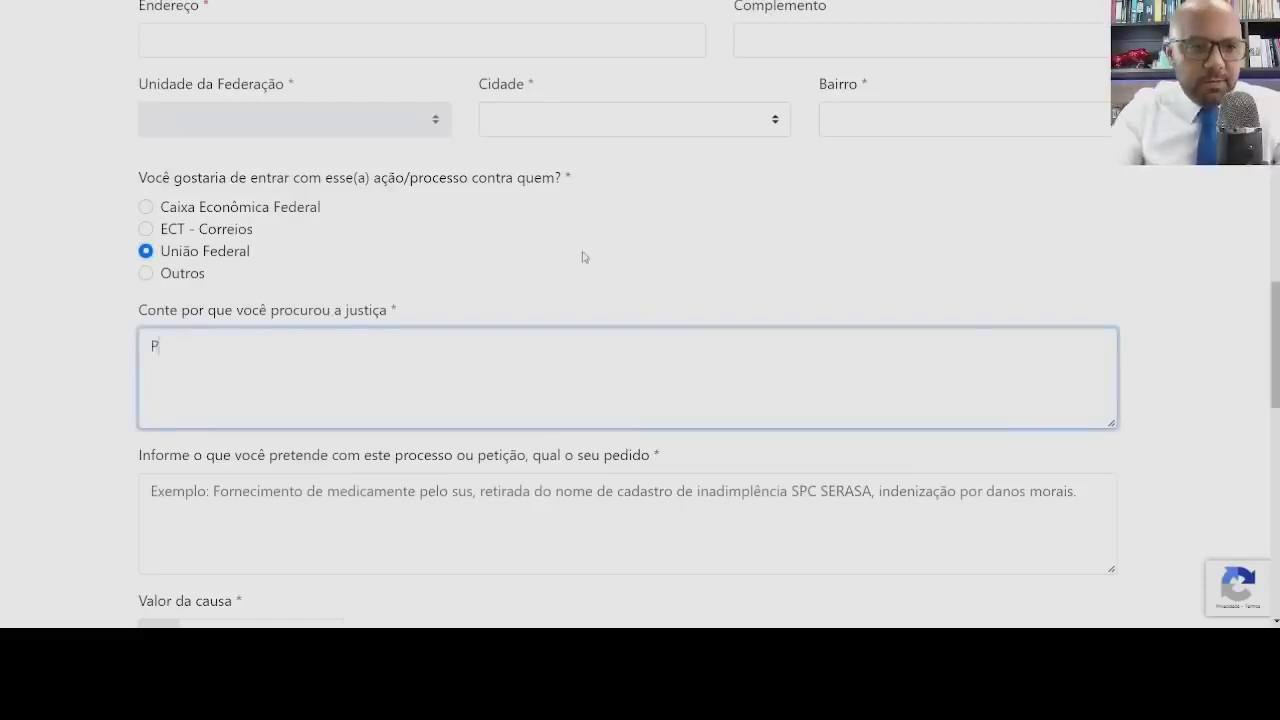
pyautogui.write('oe')
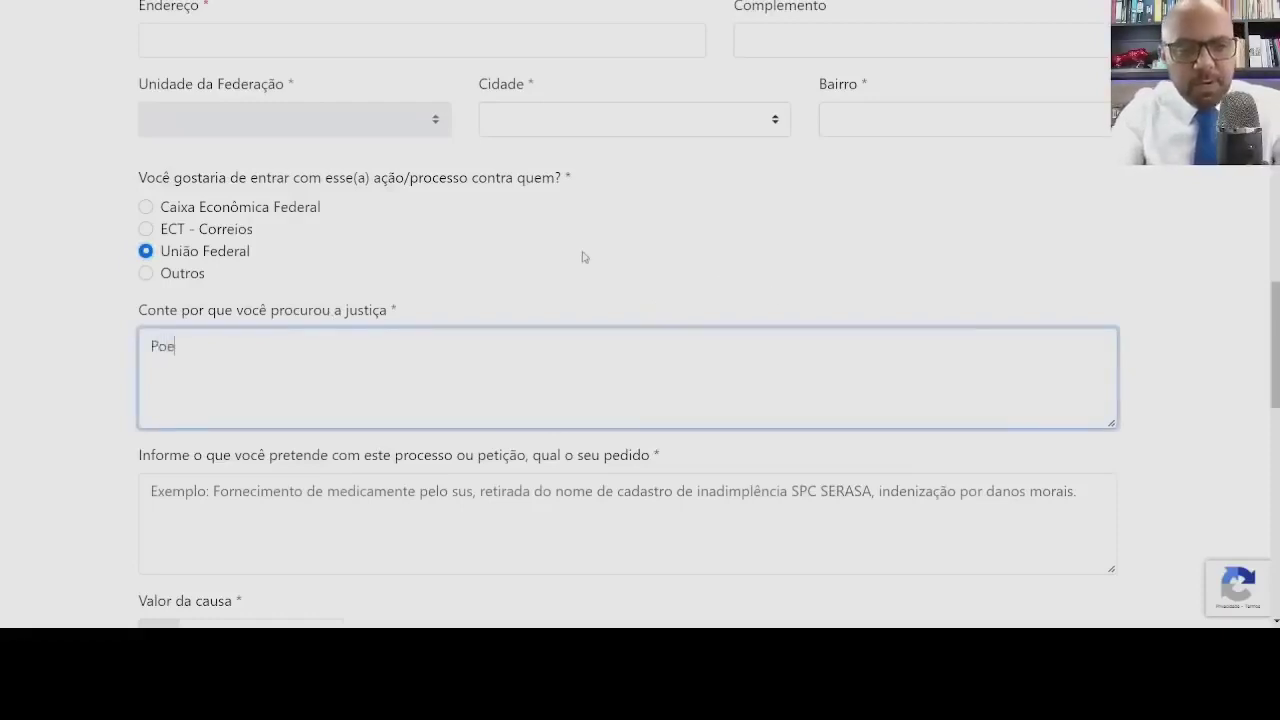
pyautogui.write('rque eu n')
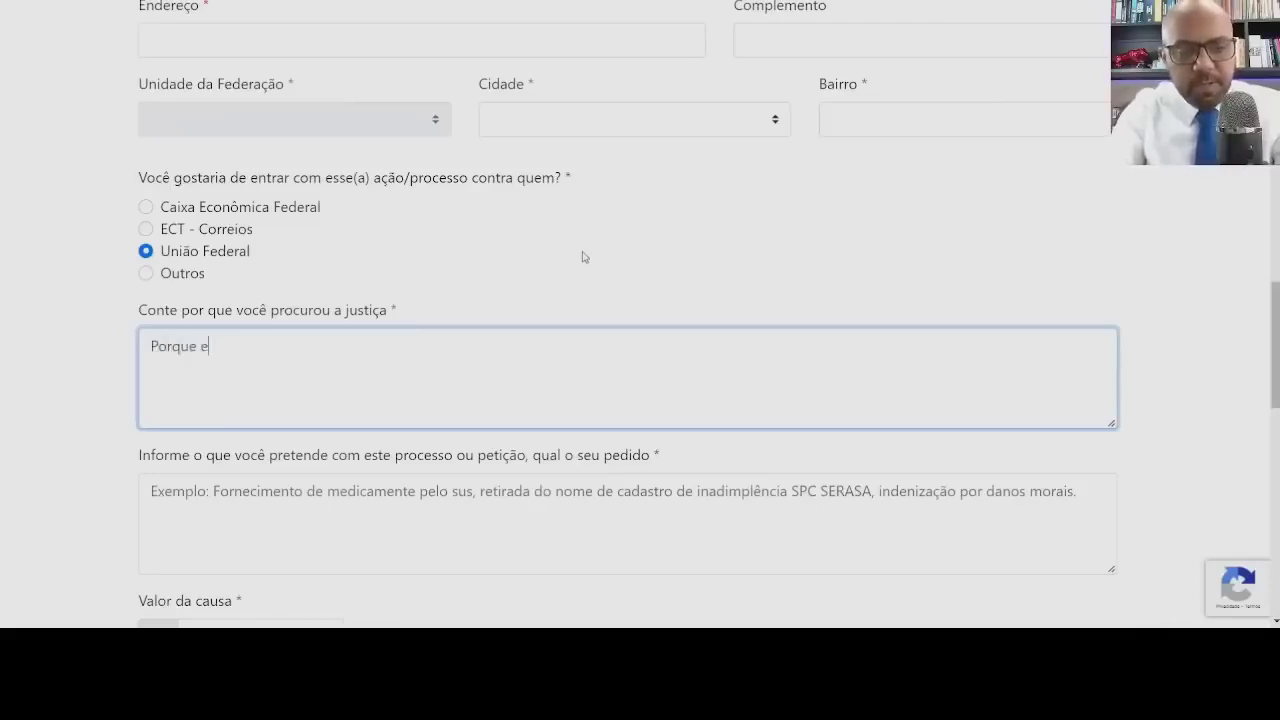
pyautogui.write('ão recebi')
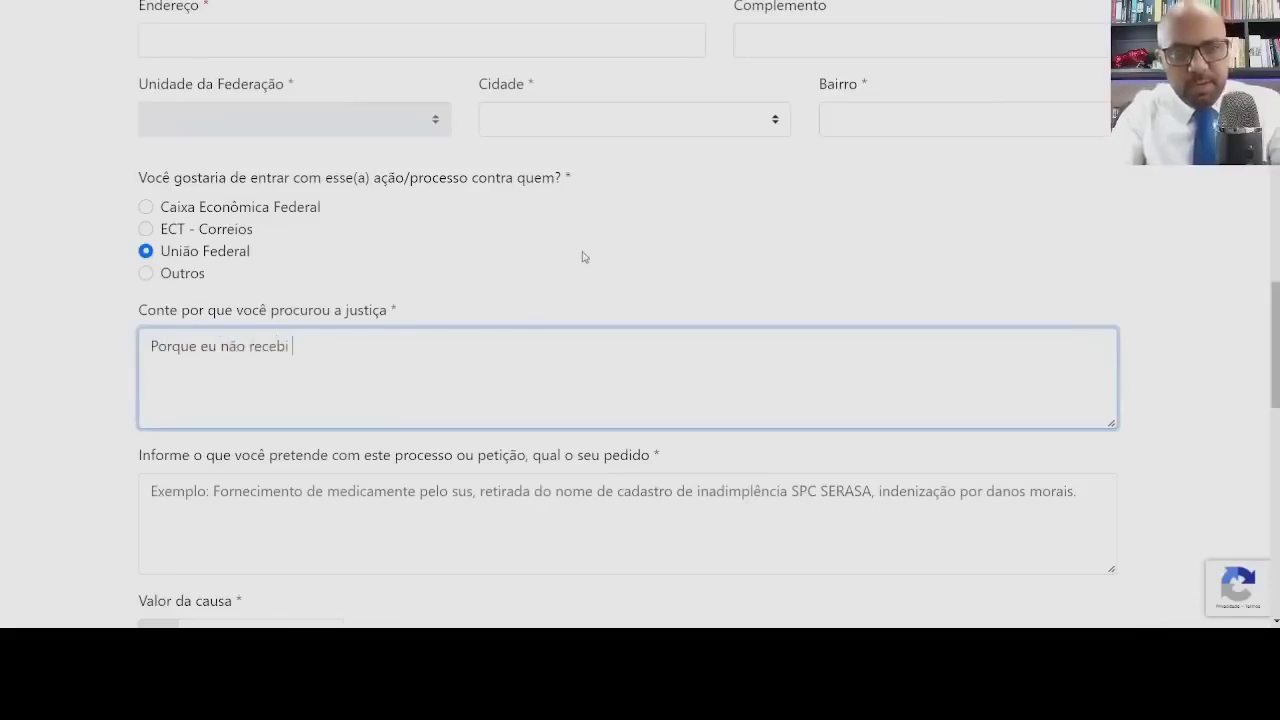
pyautogui.write(' o meu ')
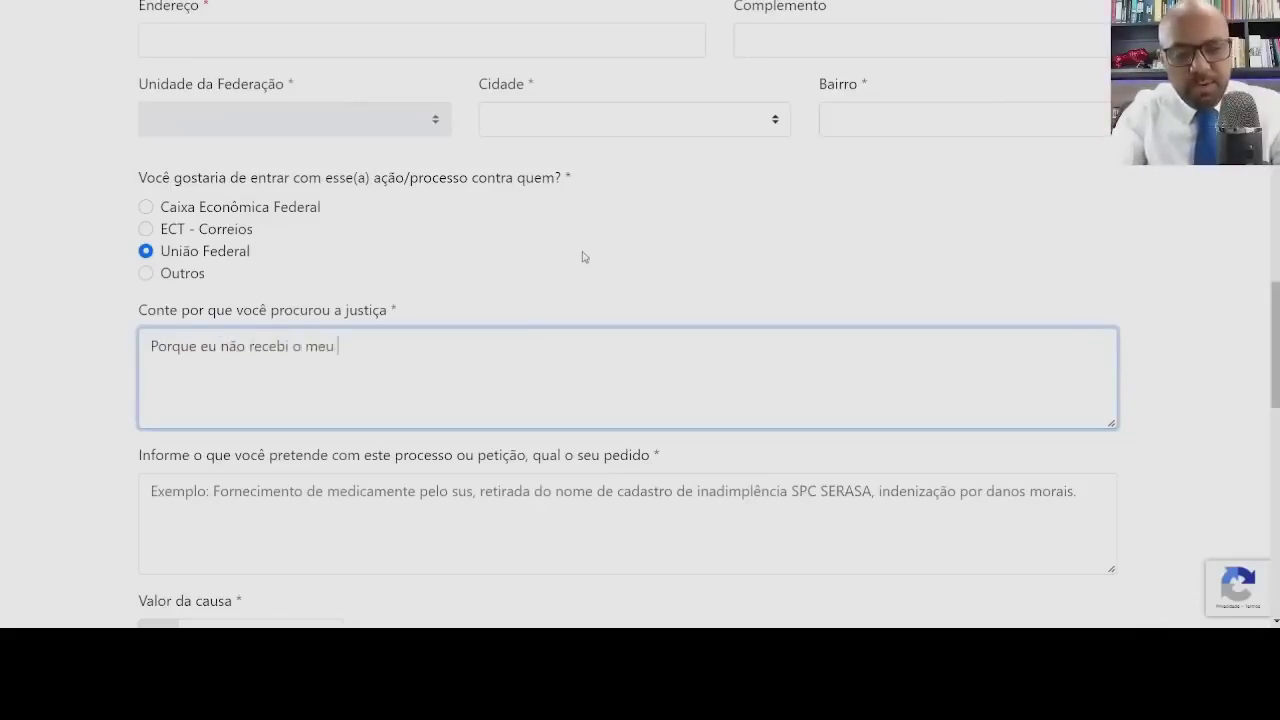
pyautogui.write('abono salarial e')
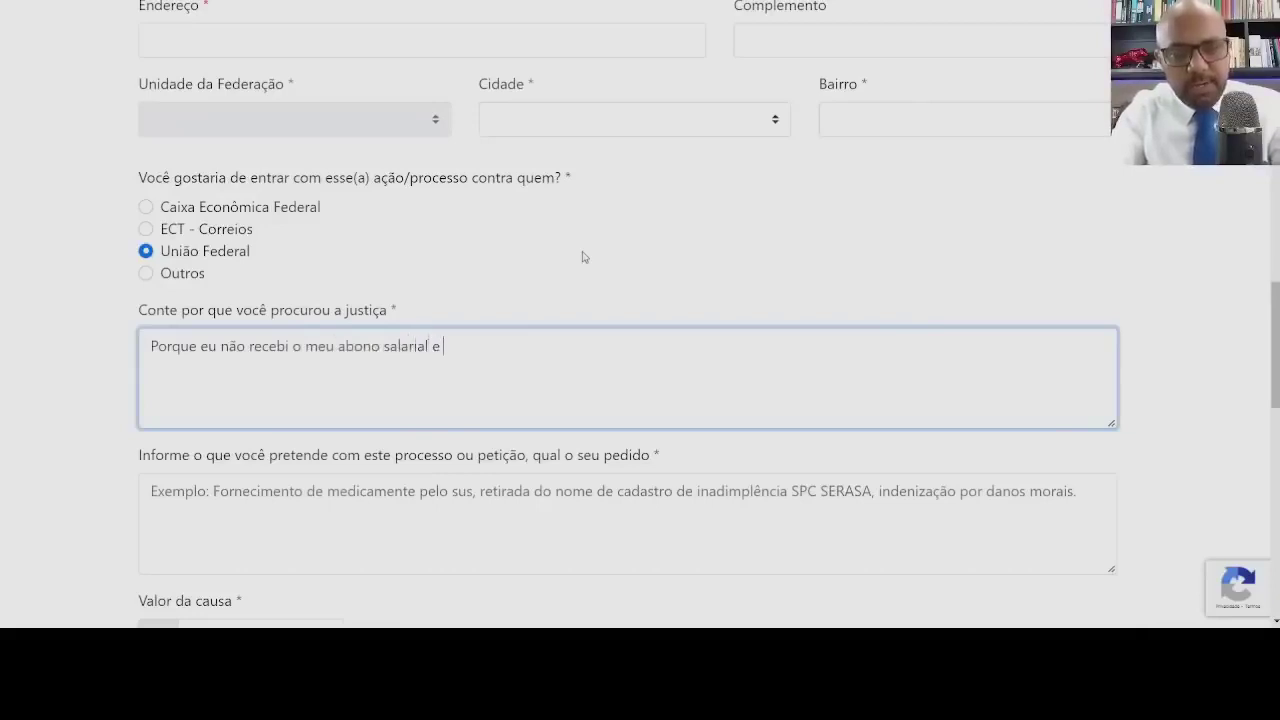
pyautogui.write('é')
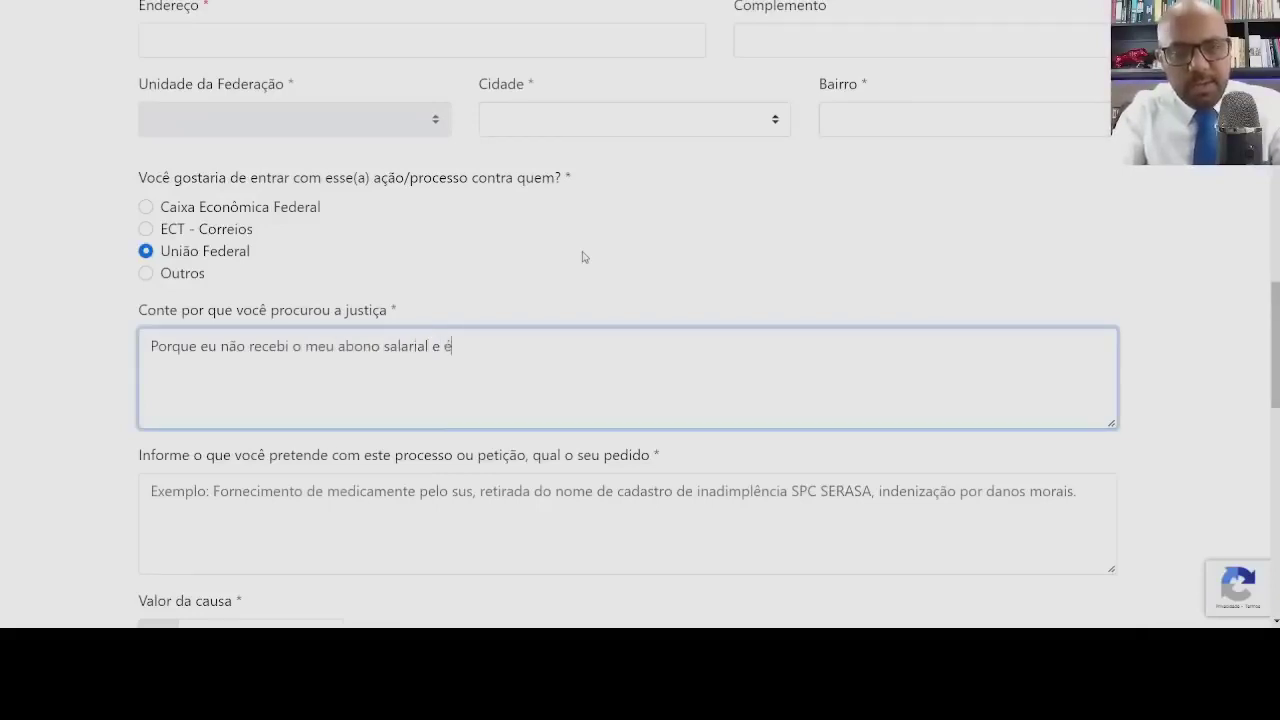
pyautogui.write(' meu dir')
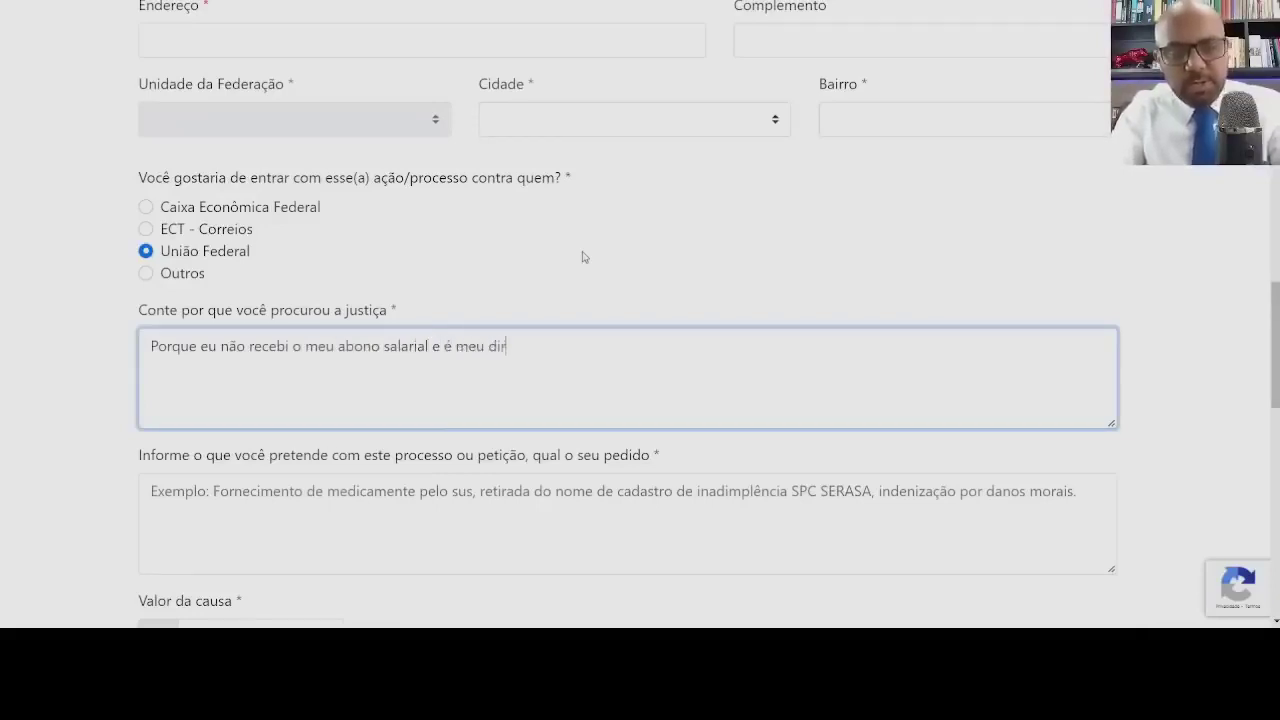
pyautogui.write('eito!')
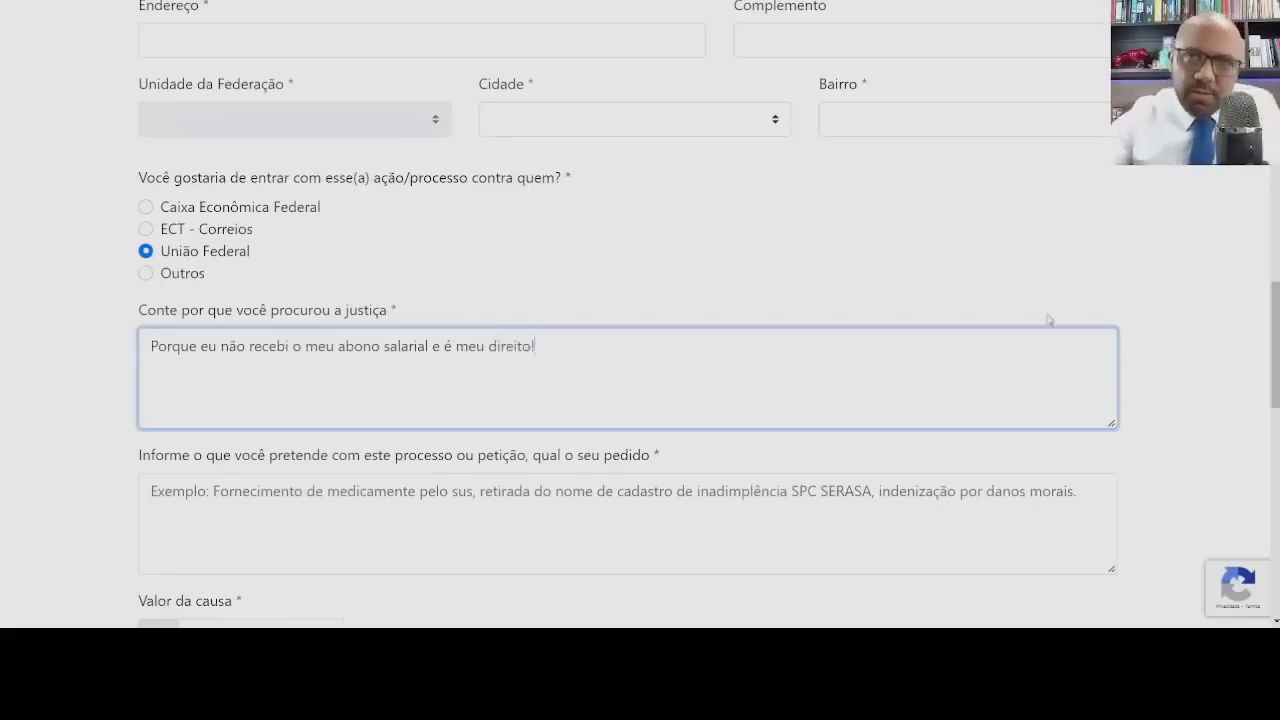
# State the request of the lawsuit as "receber o abono salarial referente aos anos bases de 2019 e 2020."
pyautogui.scroll(-2, 645, 323)
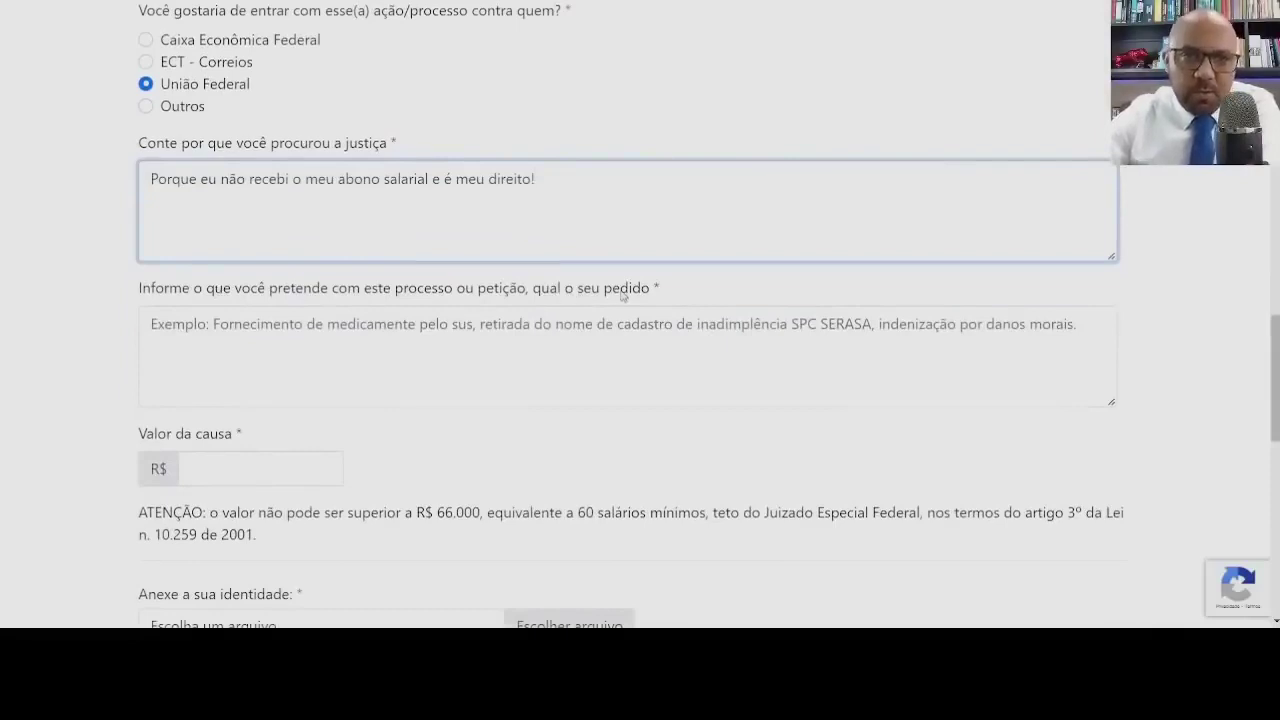
pyautogui.click(345, 330)
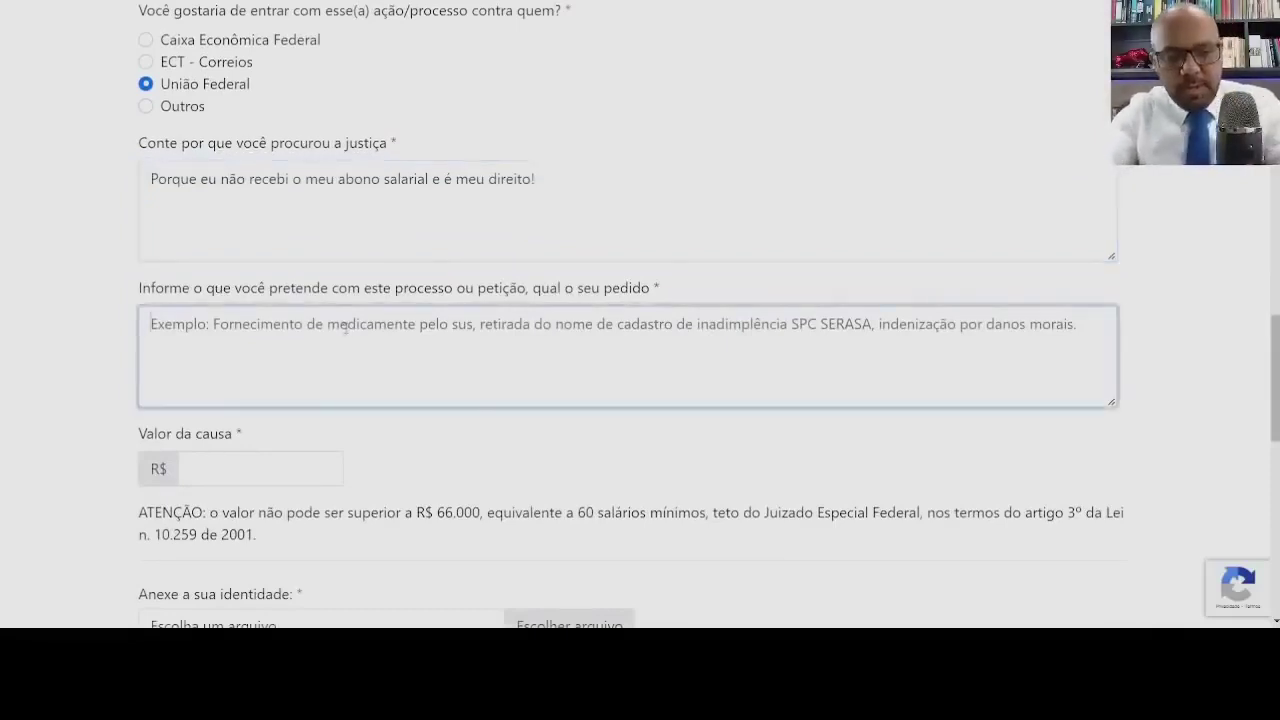
pyautogui.write('receber o abono salarial referente aos anos bases de')
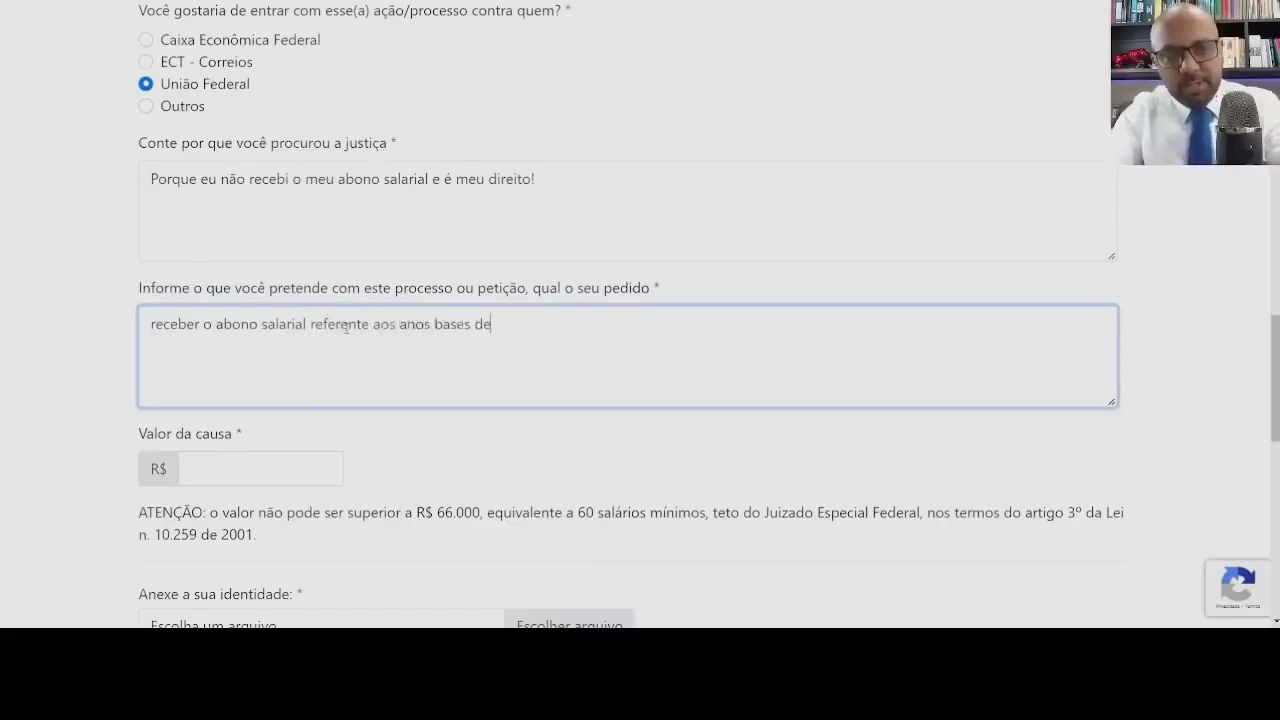
pyautogui.write(' 2019')
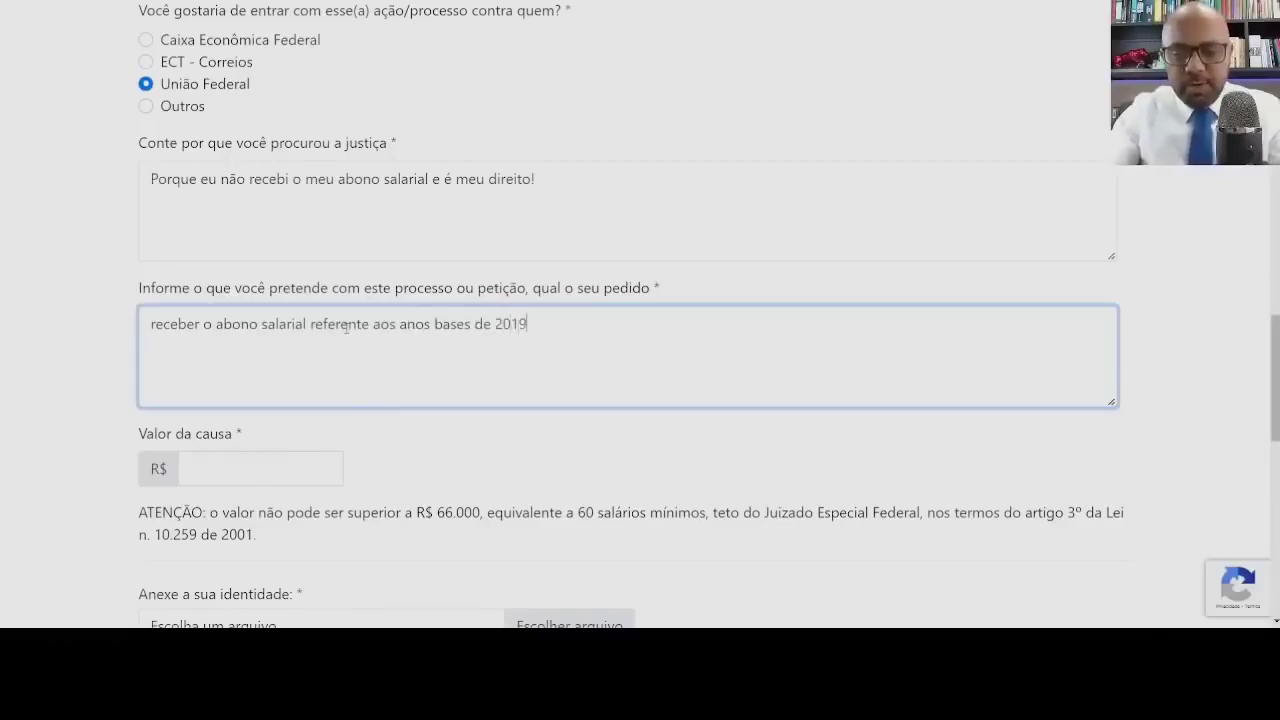
pyautogui.write('. e')
pyautogui.press('BackSpace')
pyautogui.write('e 2020.')
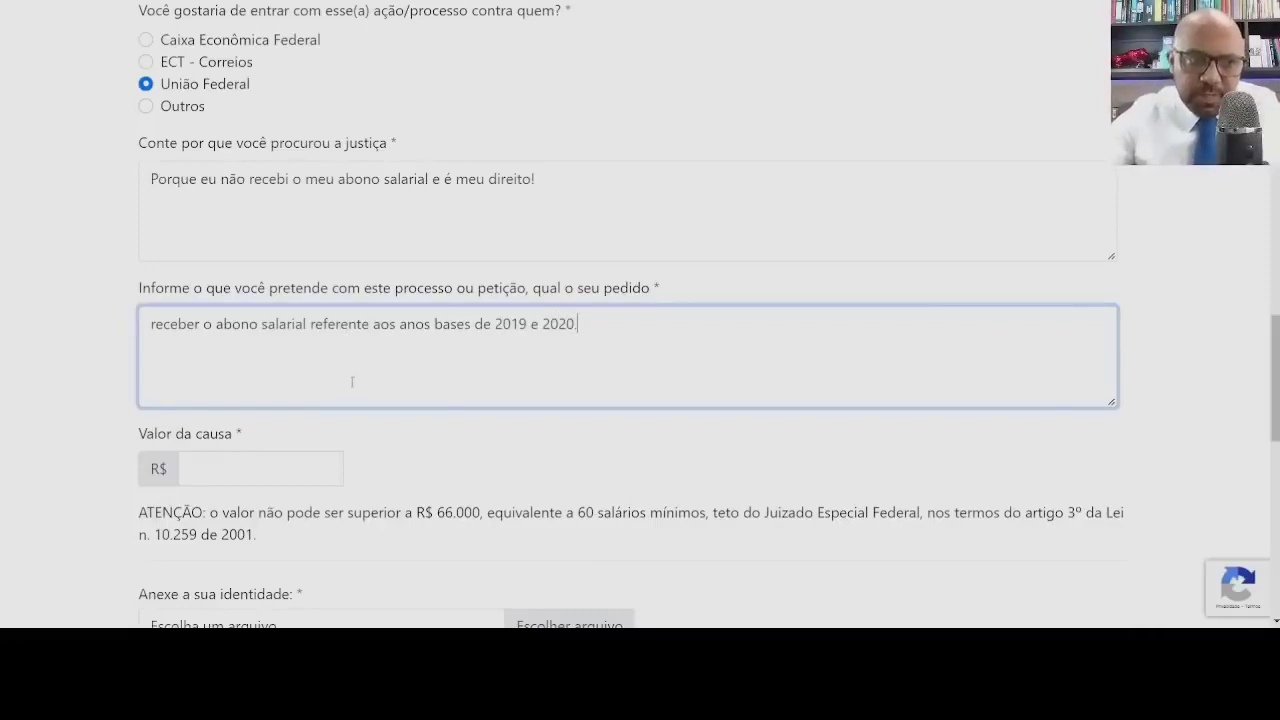
# Set Valor da causa to R$ 2.424,00
pyautogui.click(274, 471)
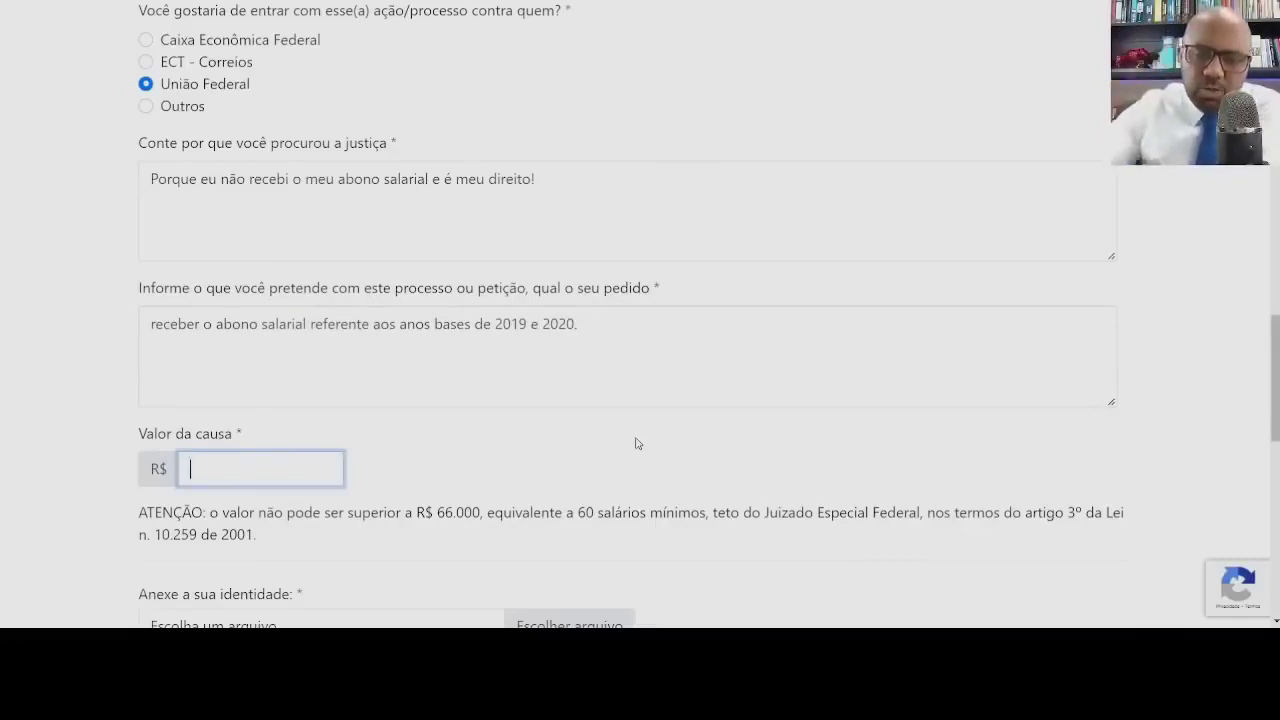
pyautogui.write('24')
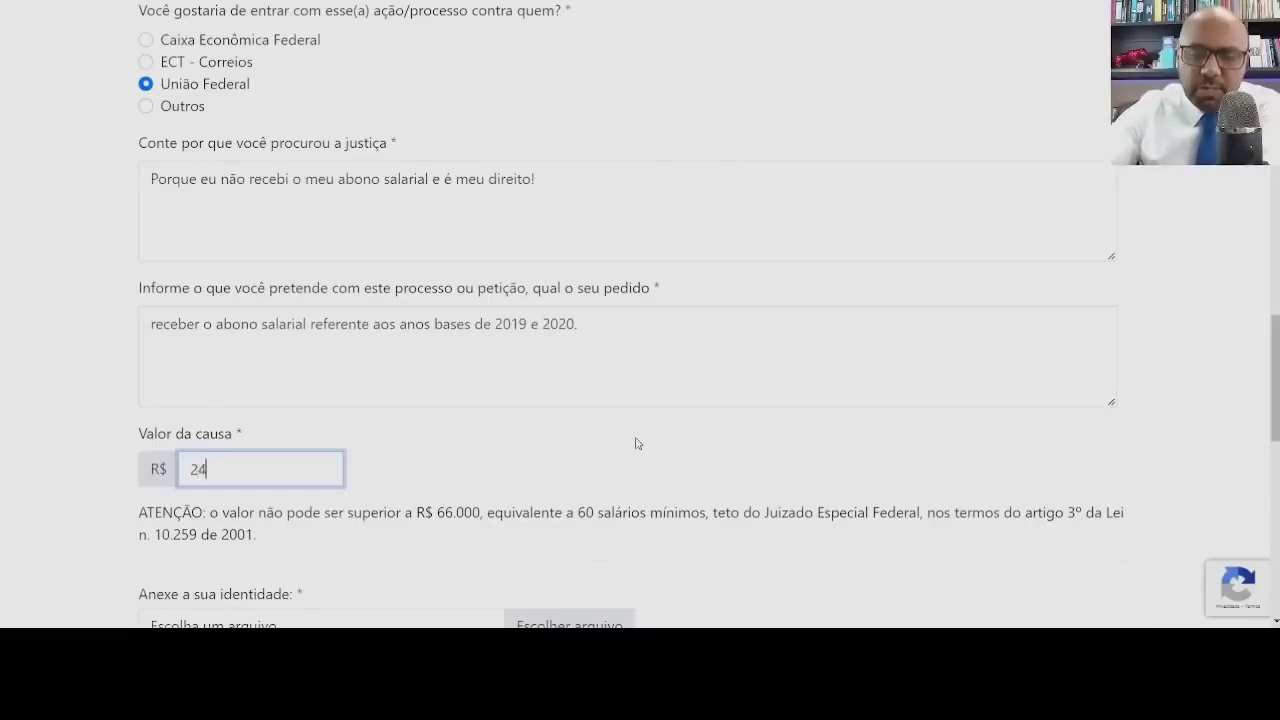
pyautogui.write(',2400')
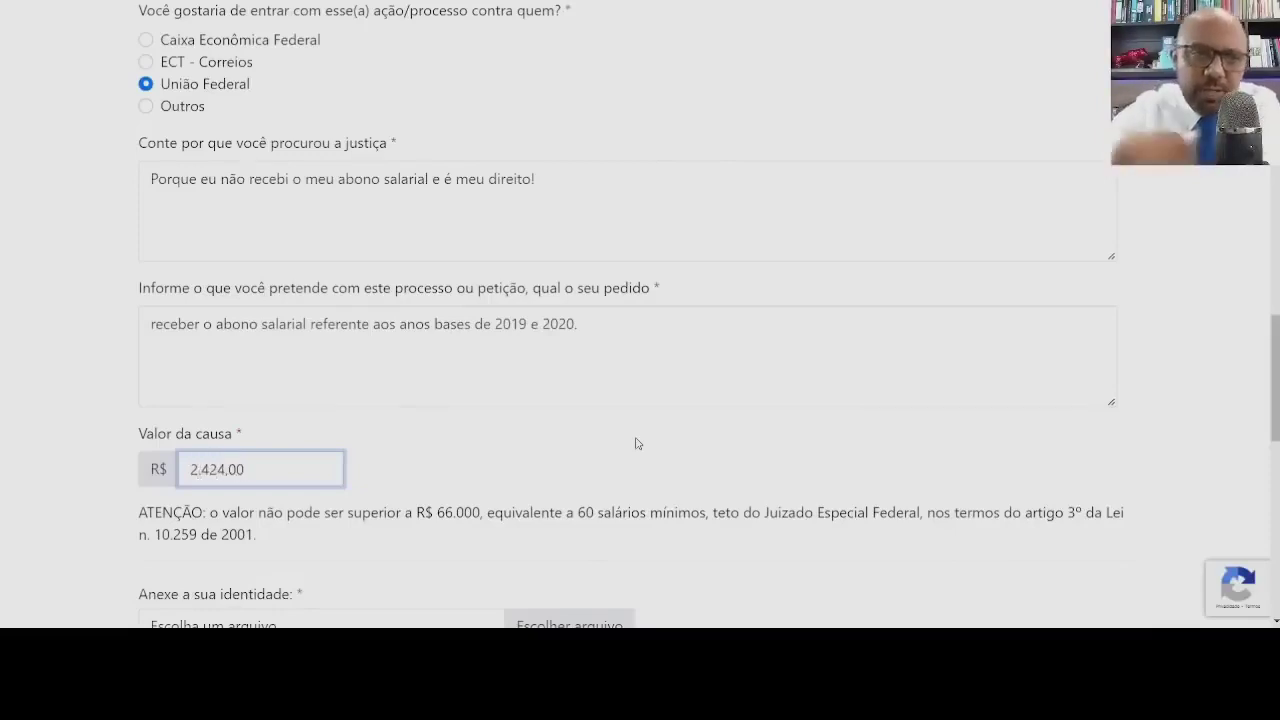
# Review the attachment fields for identity, CPF, proof of residence and other files, checking which are mandatory
pyautogui.scroll(-1, 637, 443)
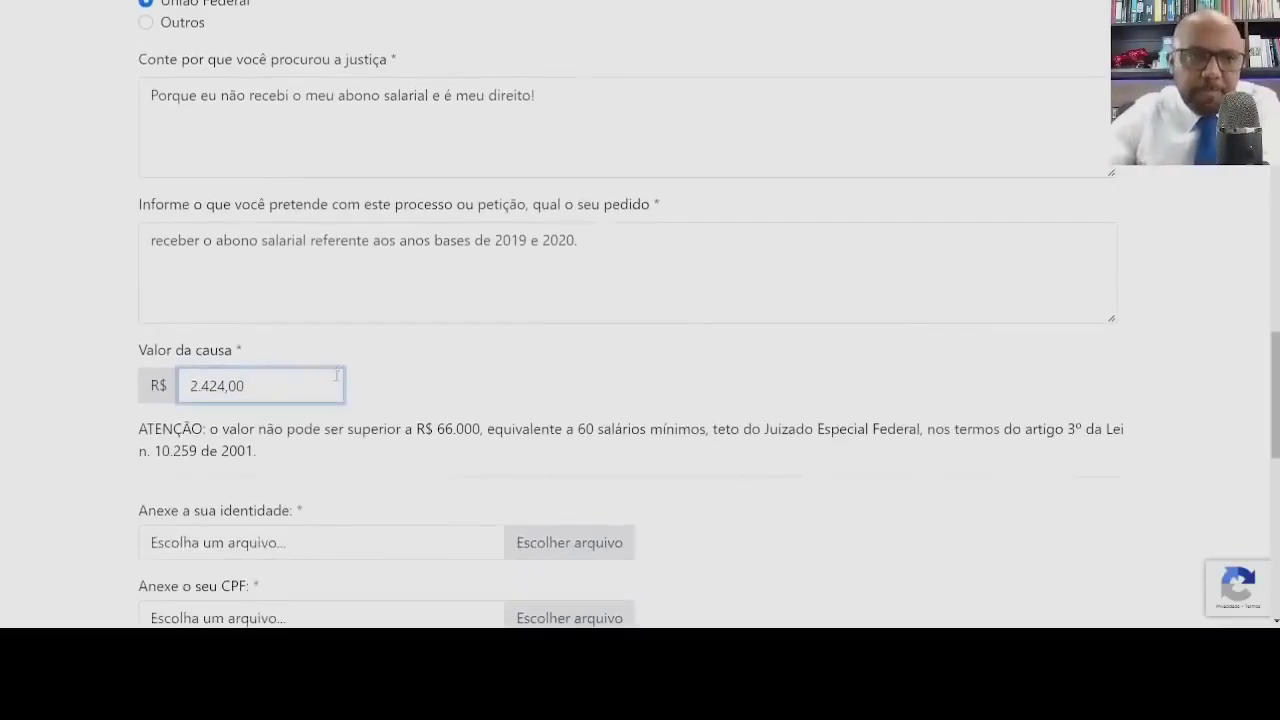
pyautogui.scroll(-3, 335, 375)
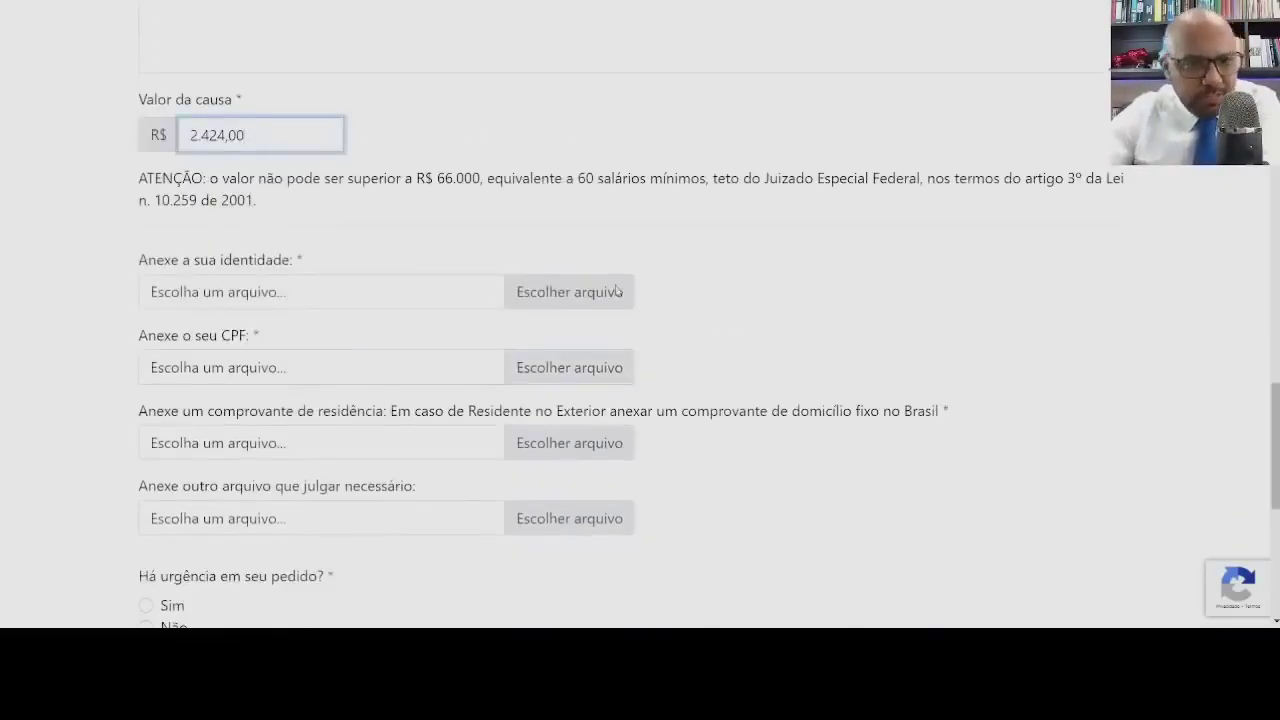
pyautogui.scroll(-1, 425, 310)
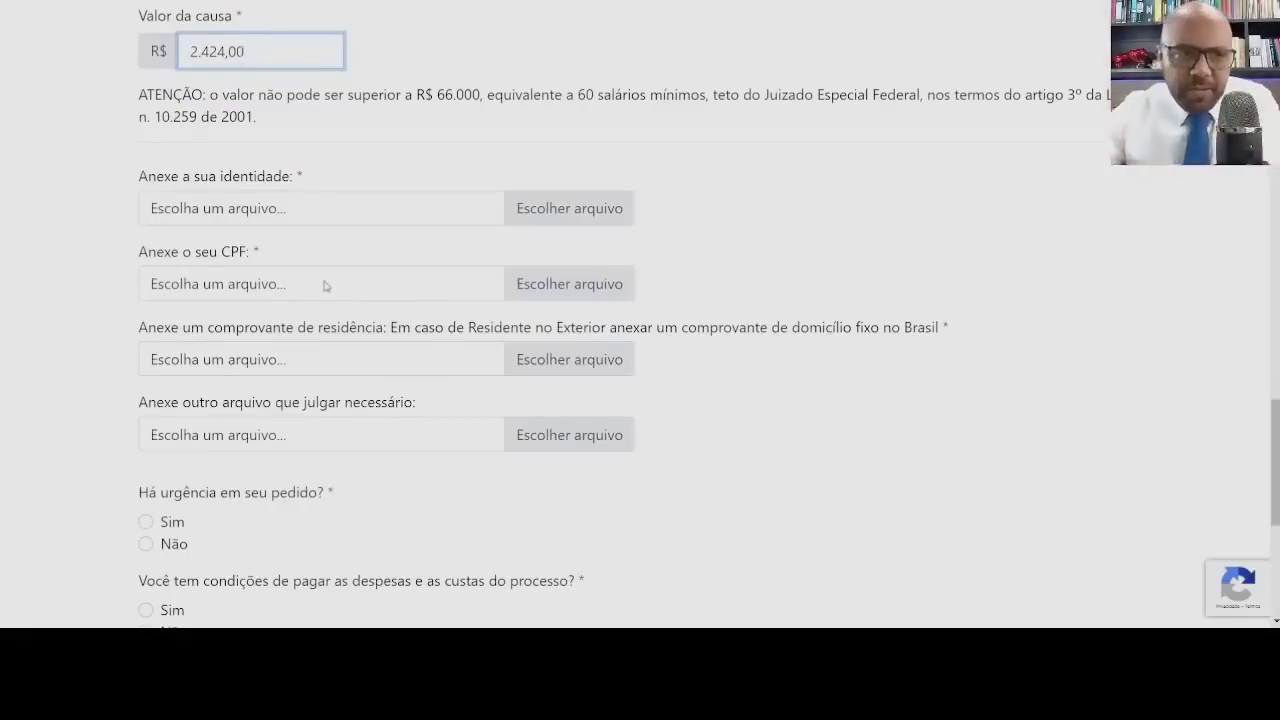
pyautogui.scroll(-1, 330, 290)
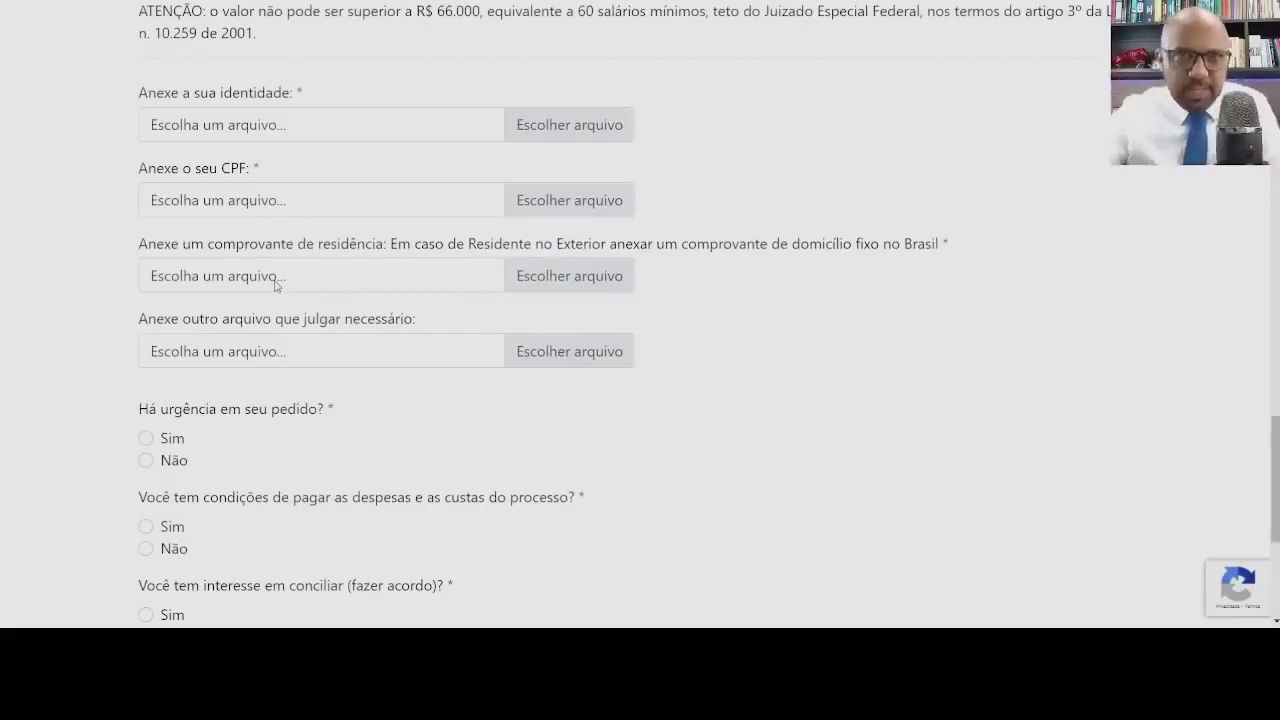
pyautogui.scroll(-2, 274, 286)
pyautogui.click(322, 188)
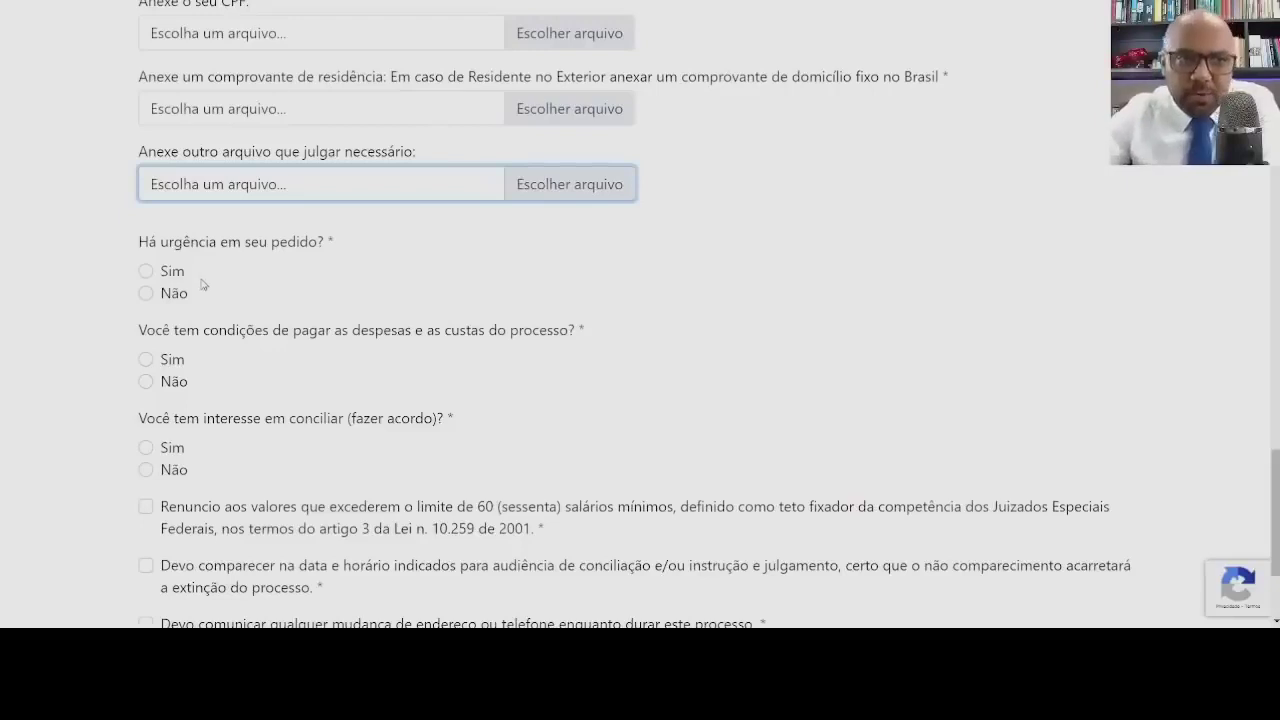
# Mark the request as urgent with Sim and justify it with "estou precisando muito desse dinheiro que é meu."
pyautogui.click(145, 271)
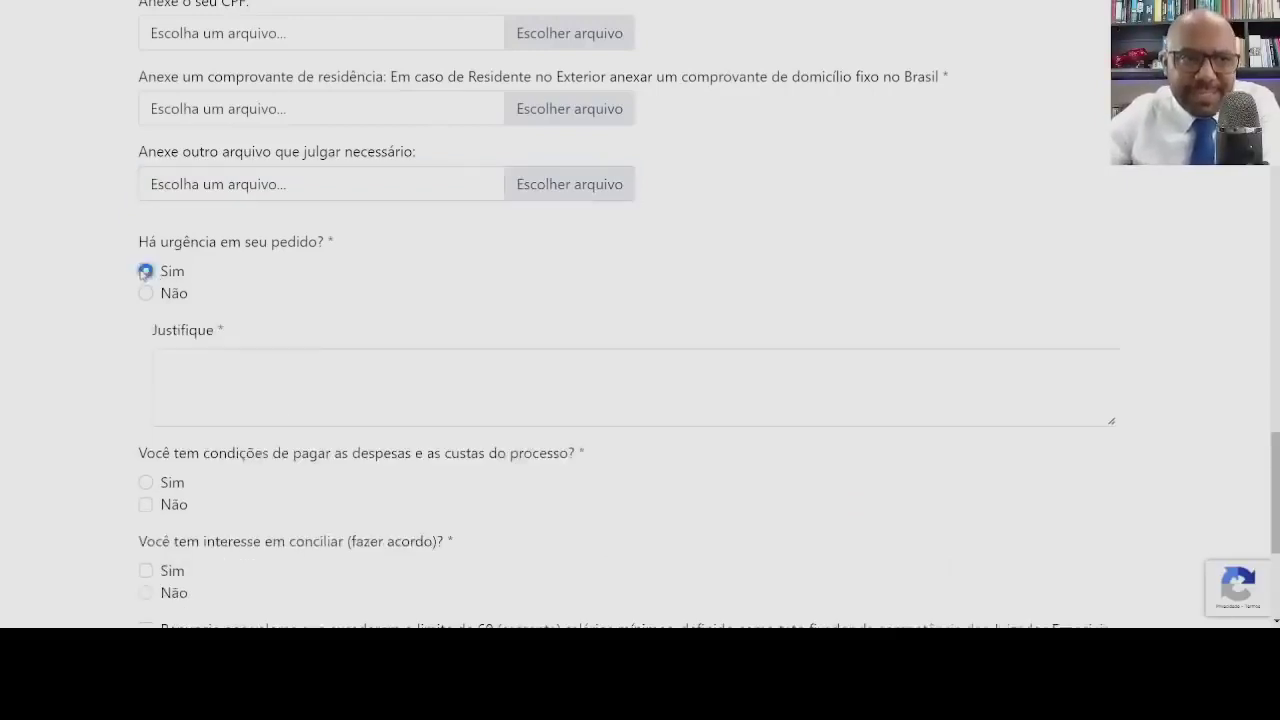
pyautogui.scroll(-1, 241, 293)
pyautogui.click(253, 278)
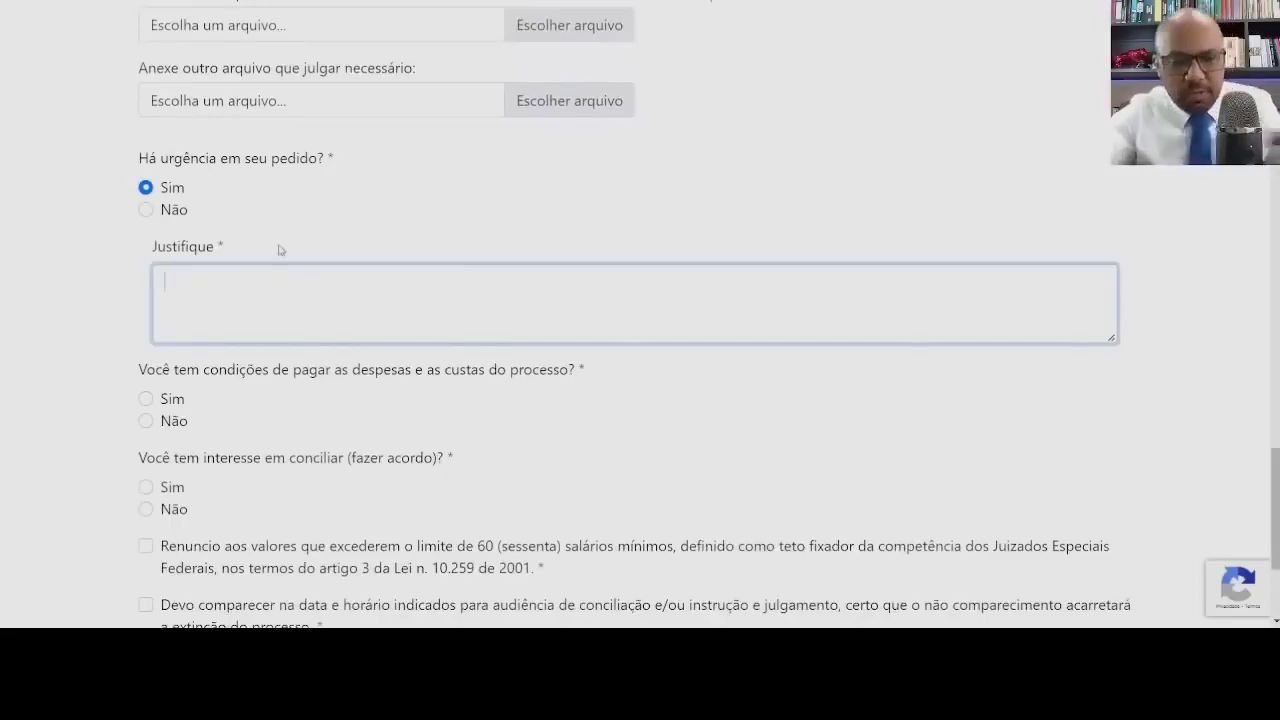
pyautogui.write('estou')
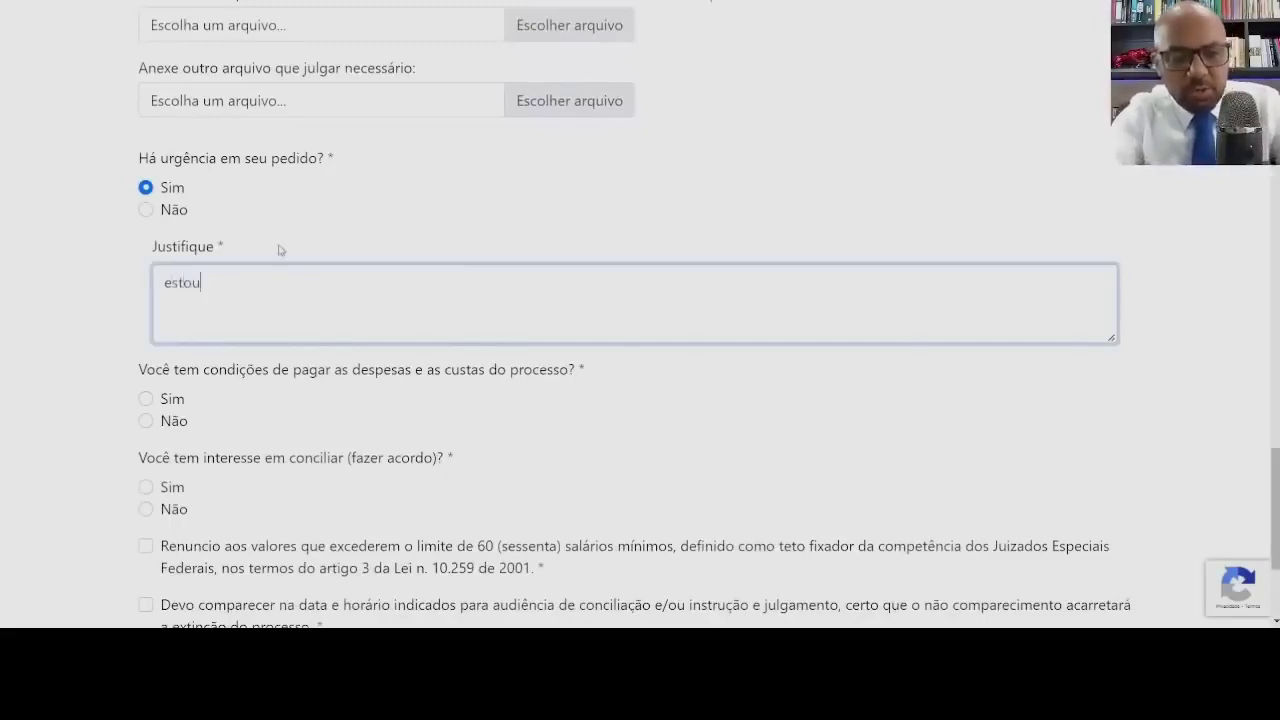
pyautogui.write(' precisa')
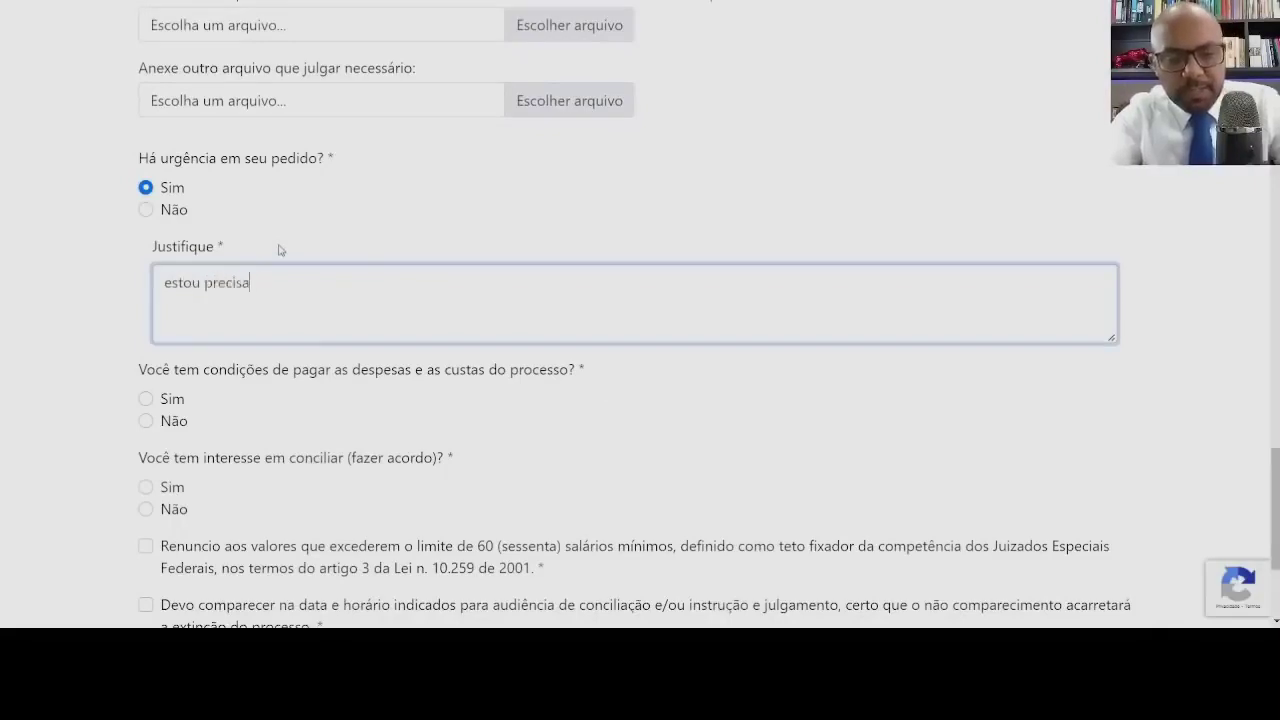
pyautogui.write('ndo muito d')
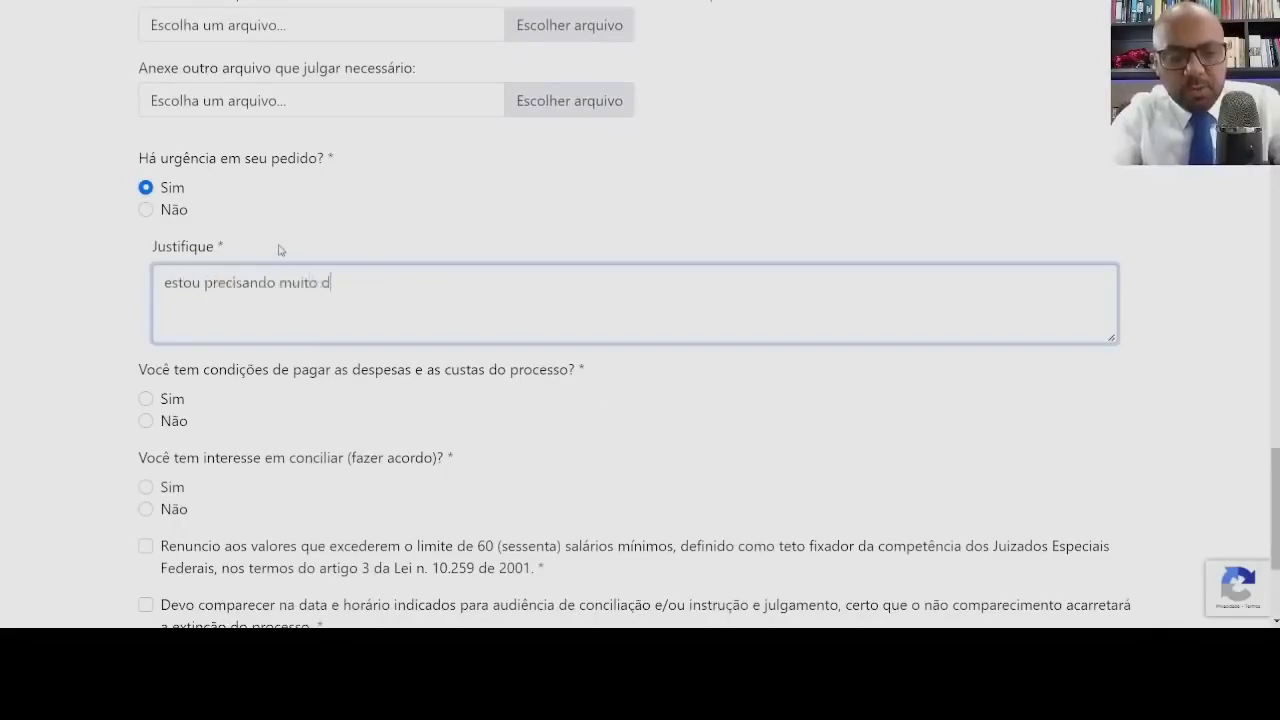
pyautogui.write('esse dinhei')
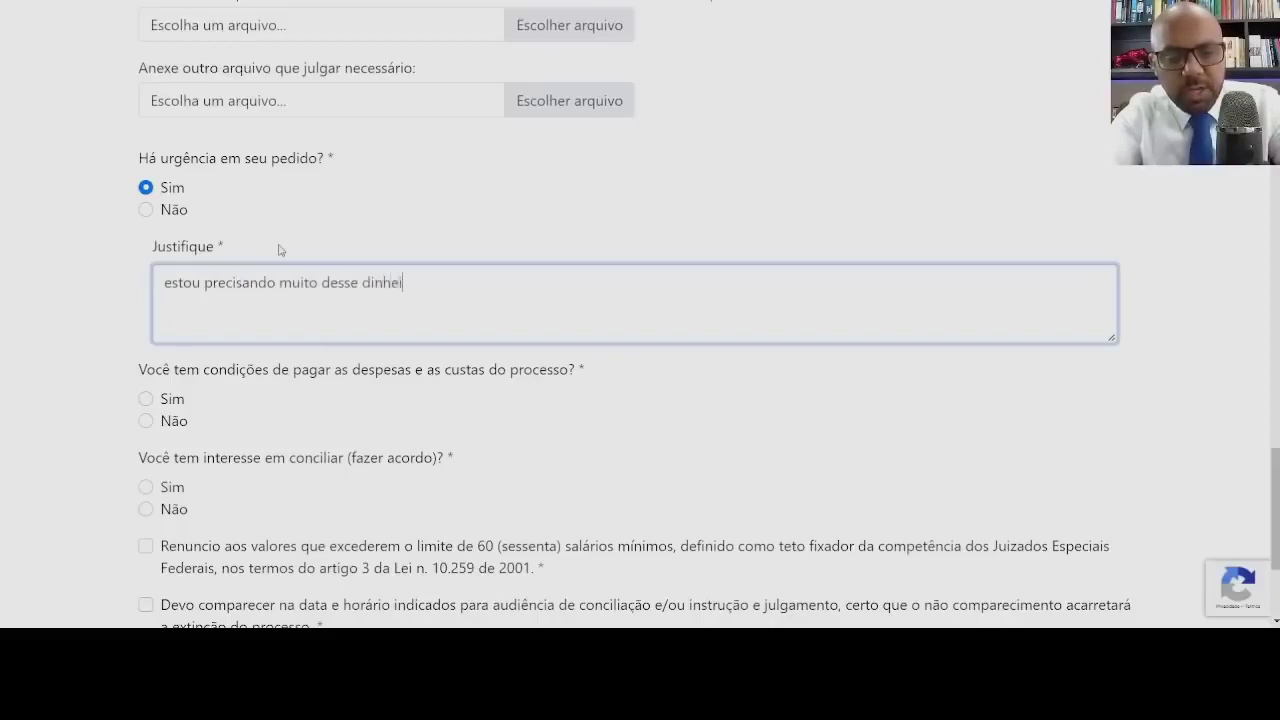
pyautogui.write('ro que é meu')
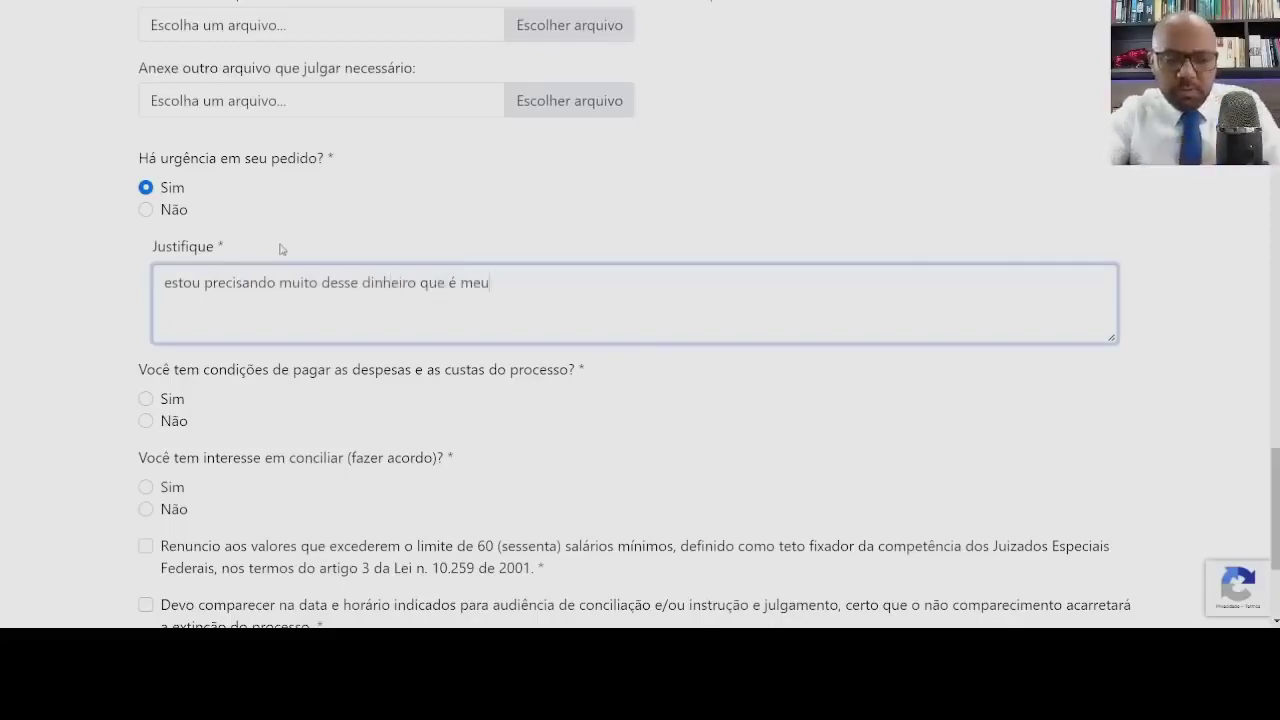
pyautogui.write('.')
# Answer Não to being able to pay the process costs and Sim to being interested in conciliation
pyautogui.scroll(-2, 292, 256)
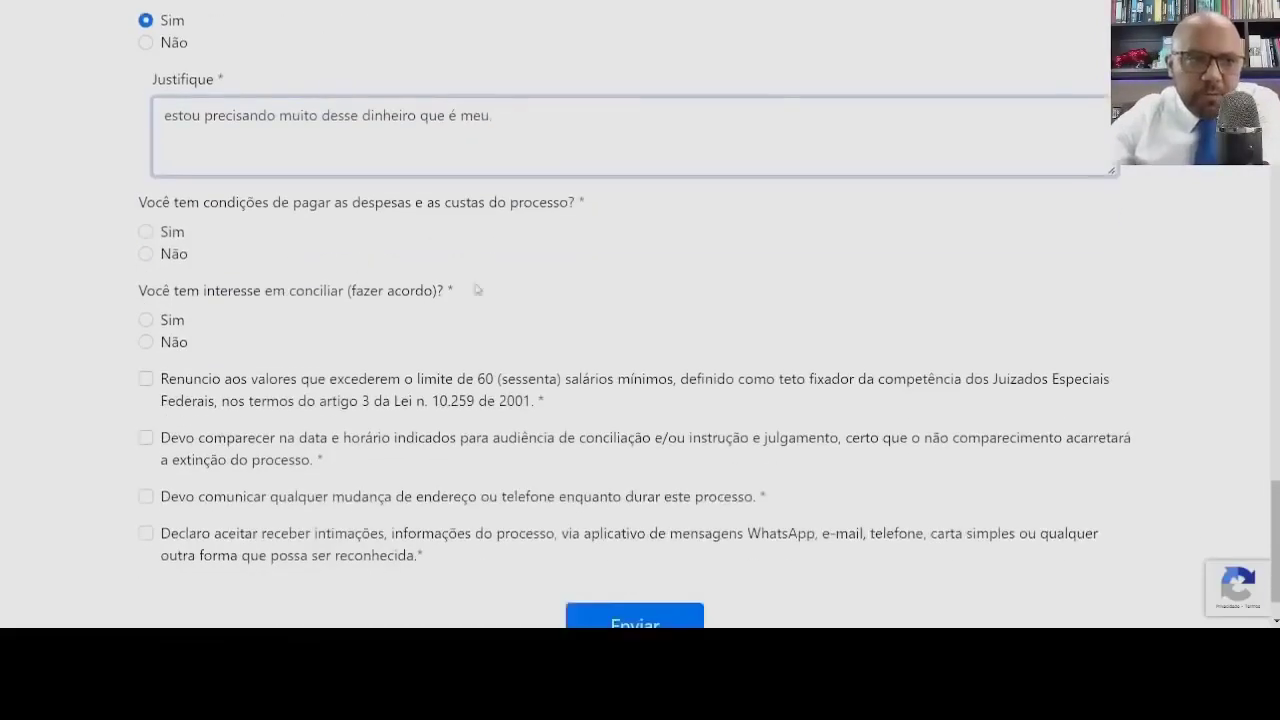
pyautogui.click(146, 254)
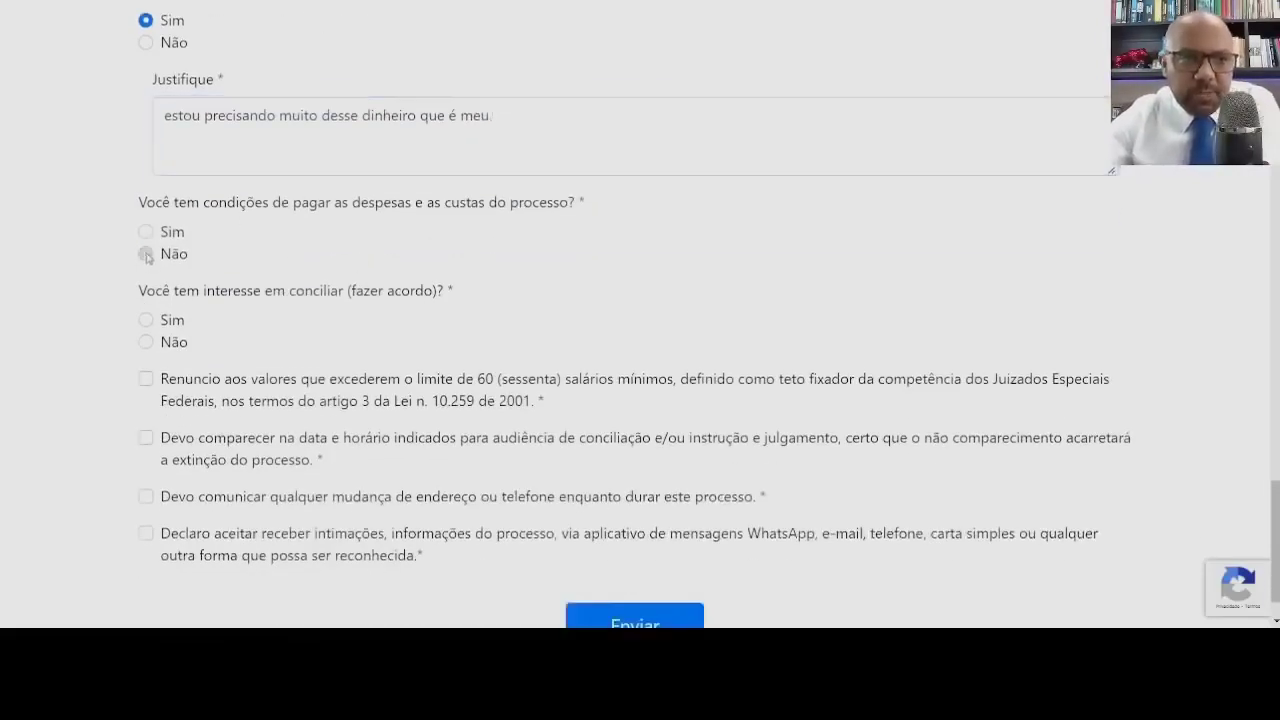
pyautogui.scroll(-1, 214, 240)
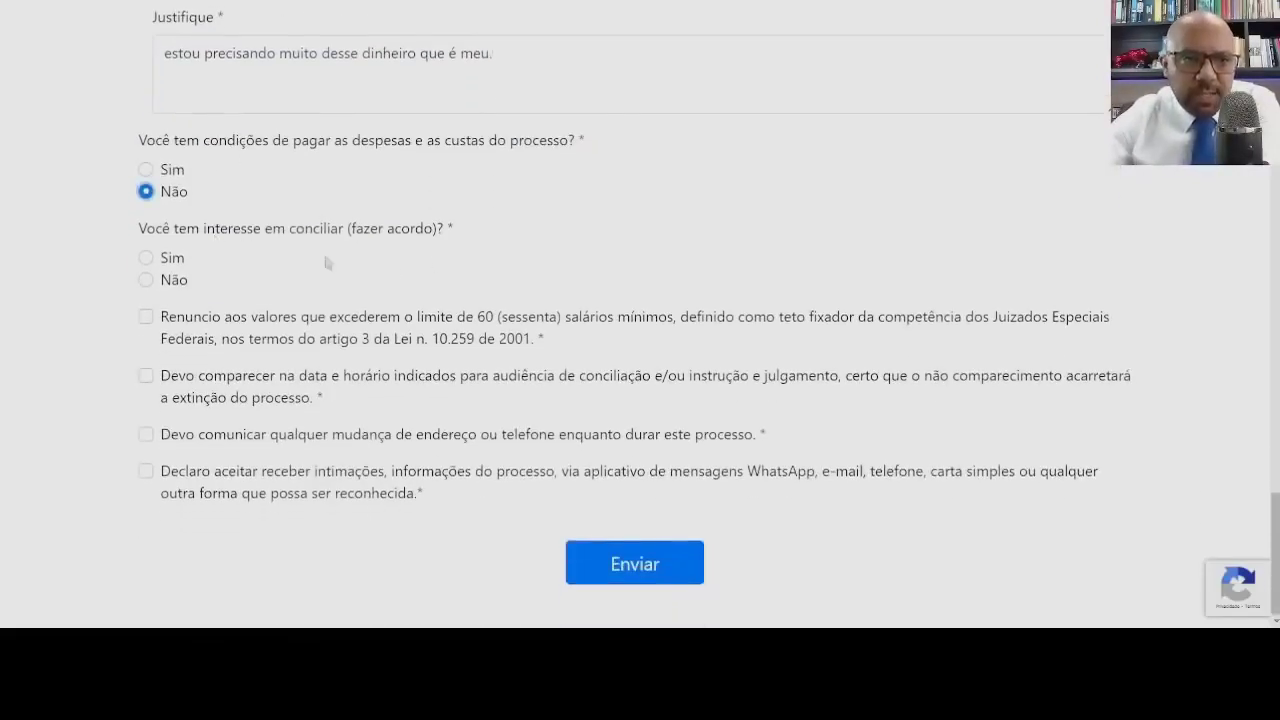
pyautogui.click(147, 259)
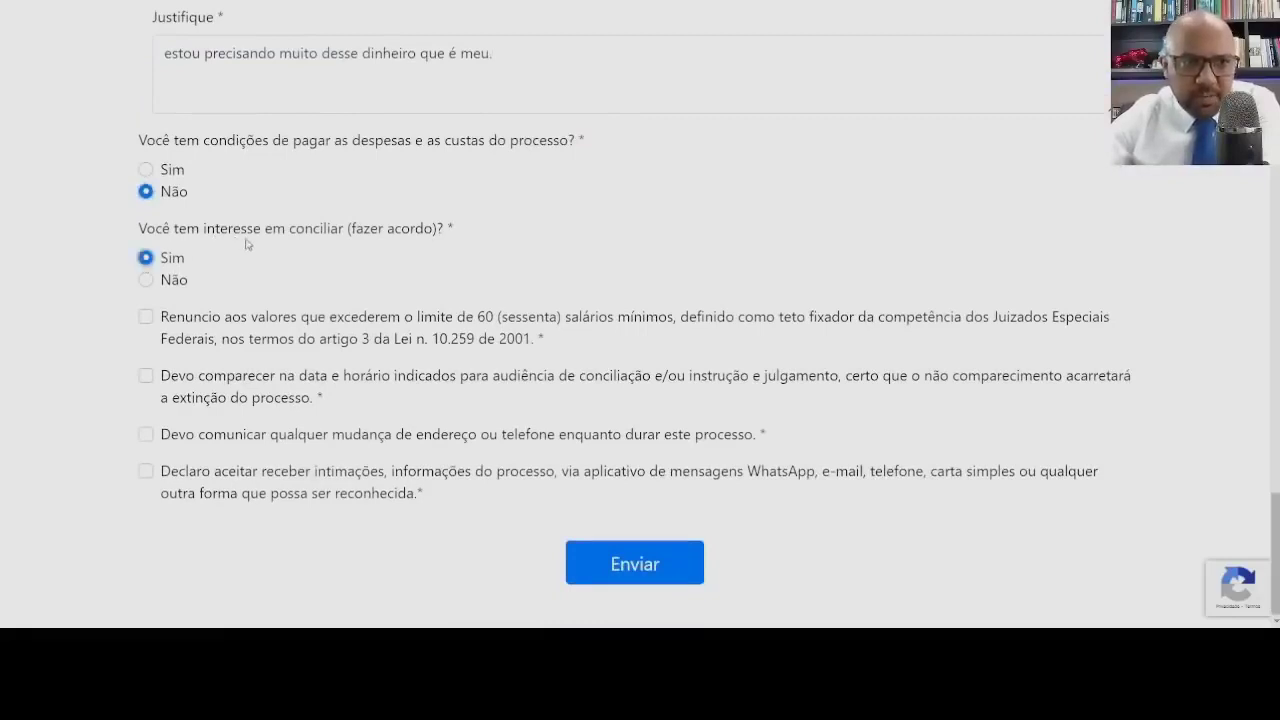
# Accept the declarations on waiving amounts above 60 minimum wages and attending the scheduled hearings
pyautogui.click(146, 321)
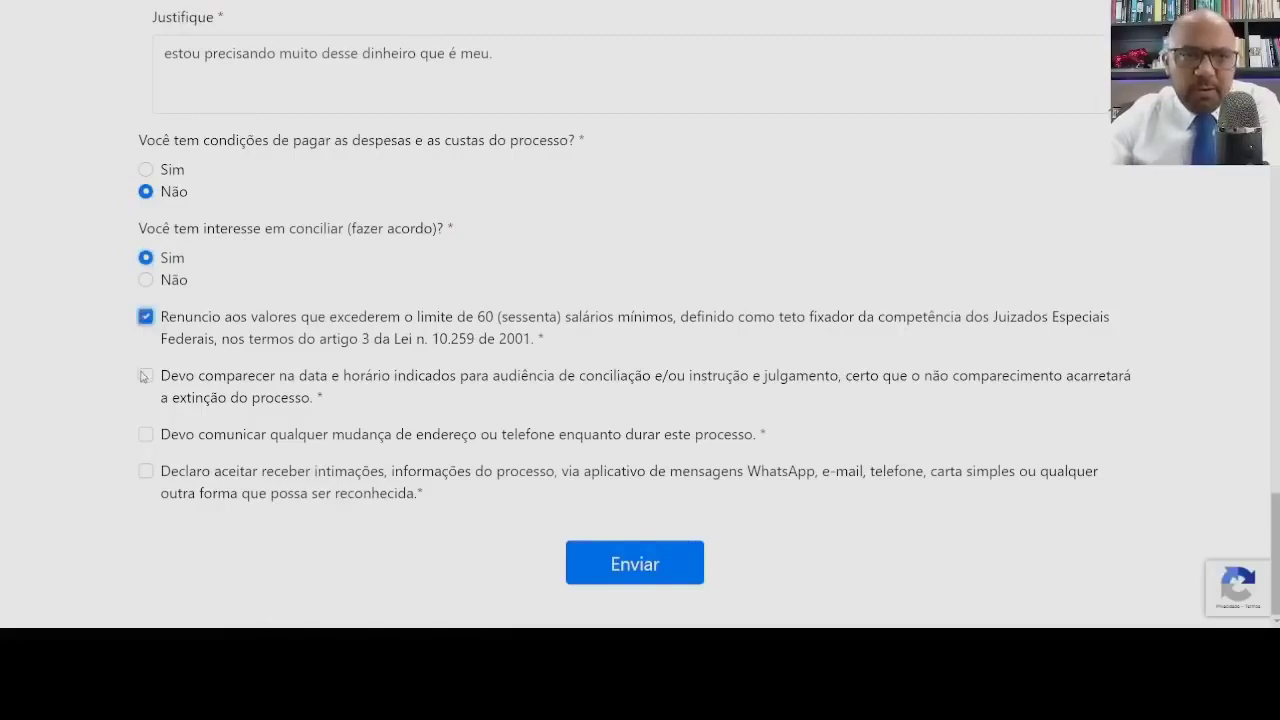
pyautogui.click(145, 375)
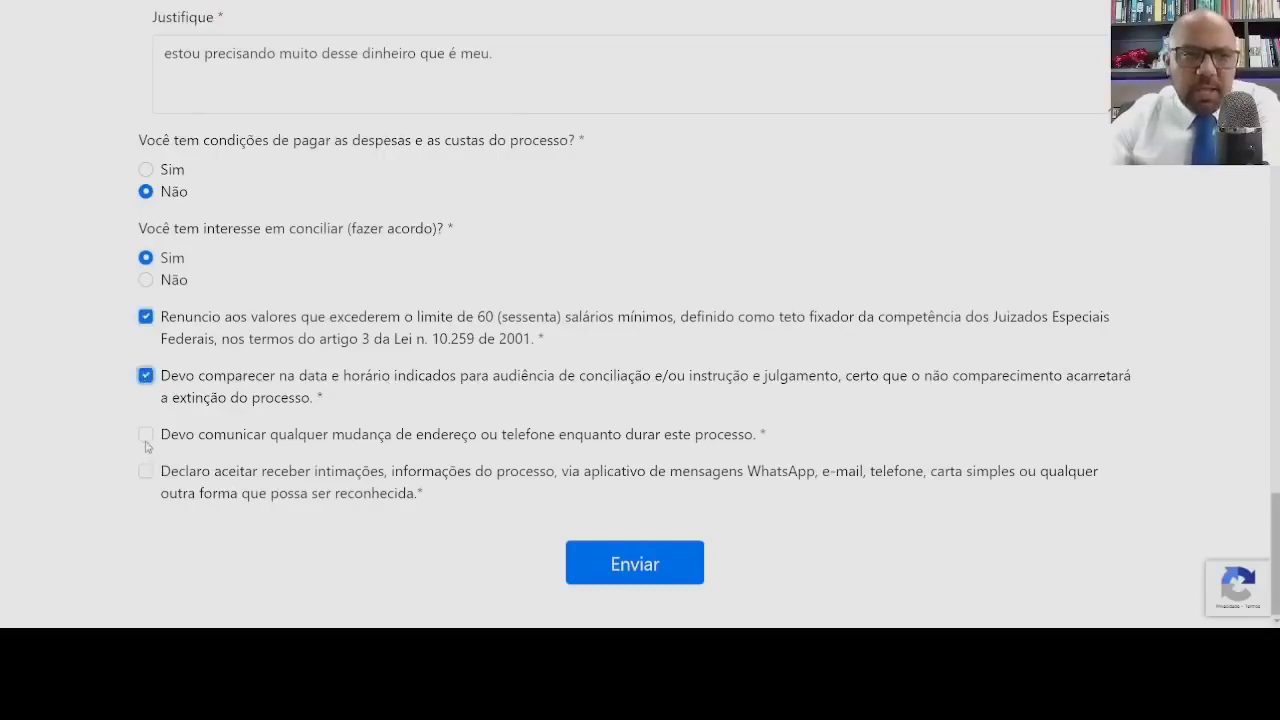